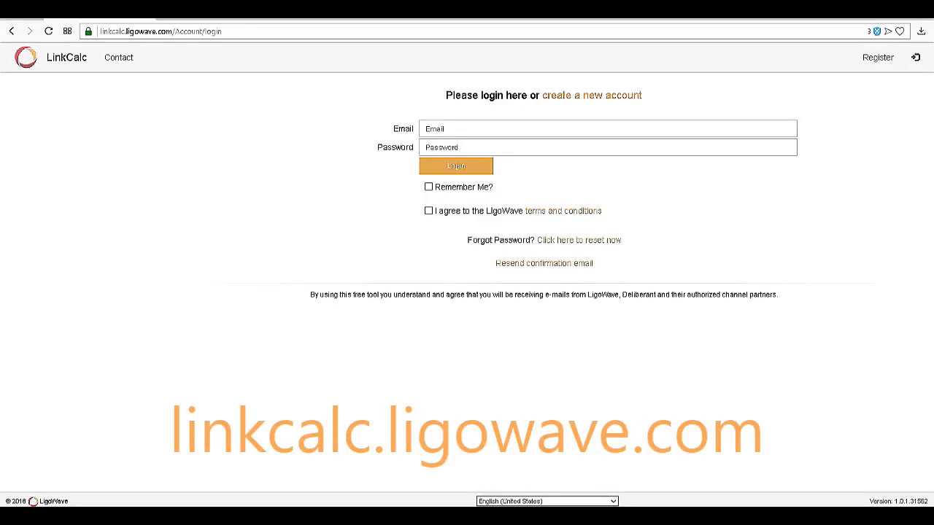
# Fill in a new LinkCalc account with Metric left unticked and LigoWave terms accepted, then open the confirmation email
pyautogui.click(567, 95)
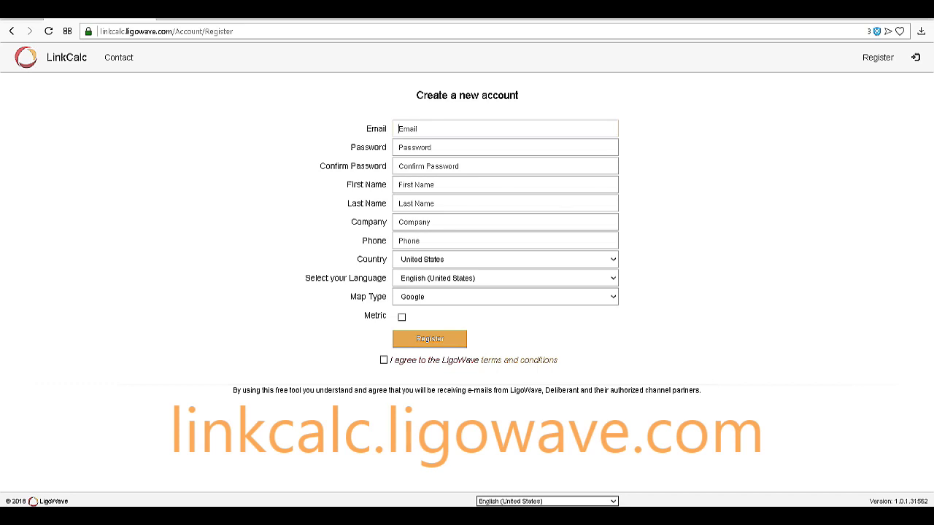
pyautogui.click(401, 317)
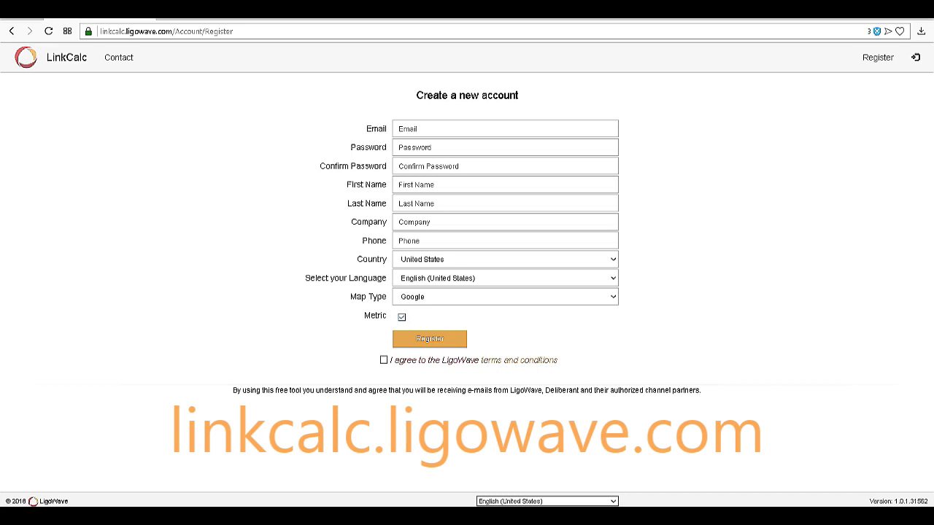
pyautogui.click(402, 317)
pyautogui.click(384, 359)
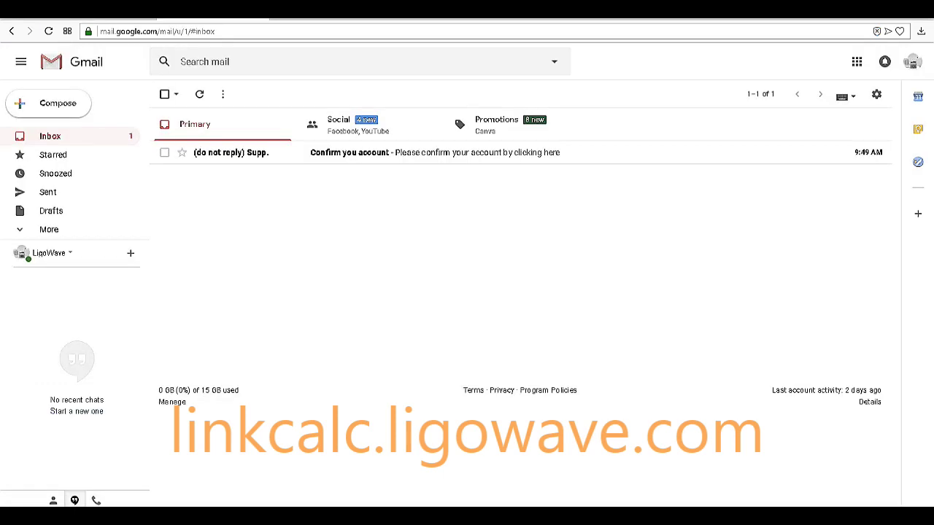
pyautogui.click(236, 153)
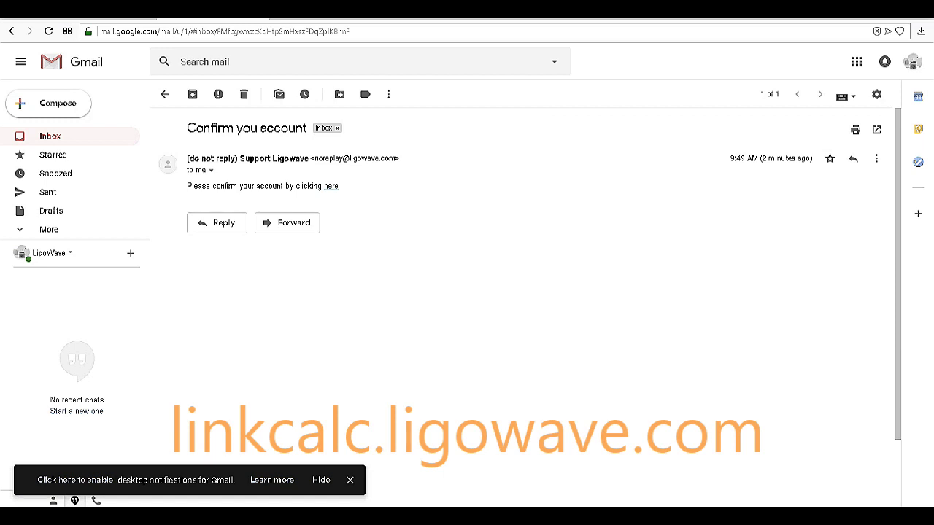
# Follow the 'here' link in the Support Ligowave email to confirm the LinkCalc account
pyautogui.click(331, 186)
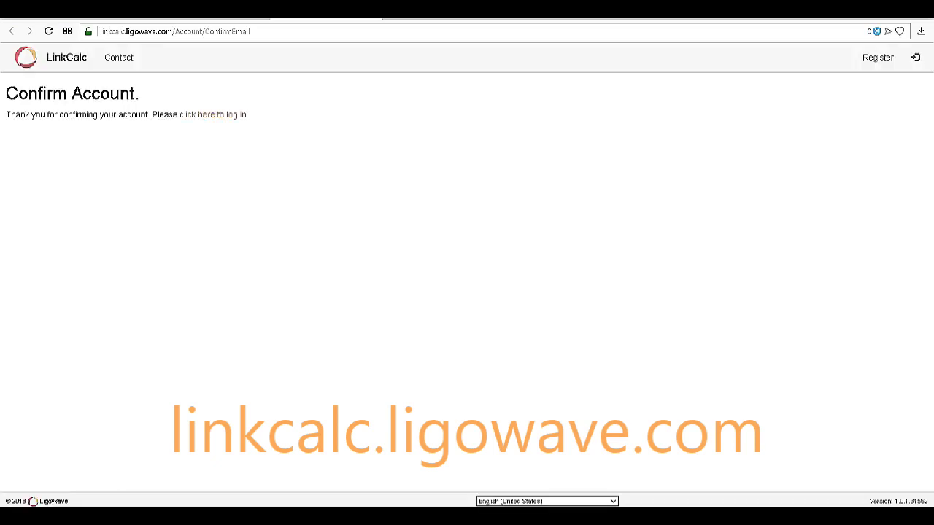
# Go from the confirmation page to the LinkCalc login and sign in to the Welcome page
pyautogui.click(212, 115)
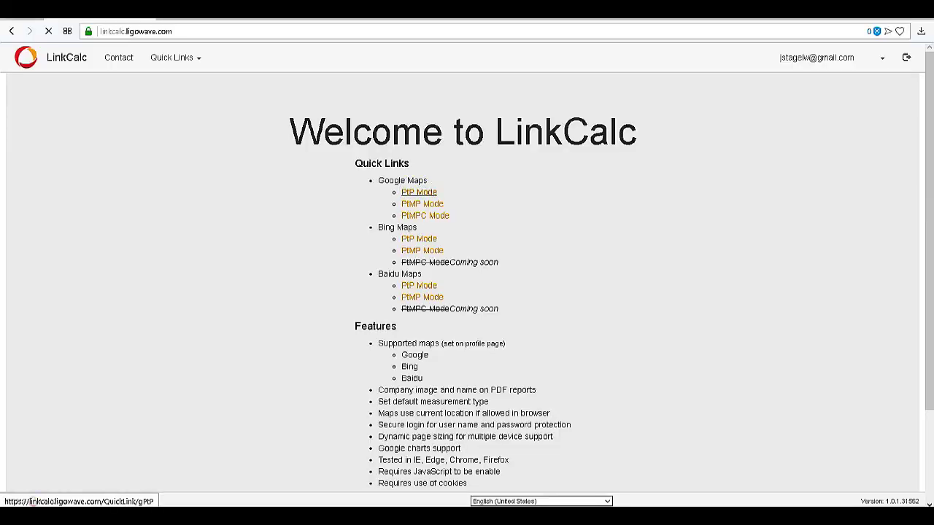
pyautogui.click(419, 192)
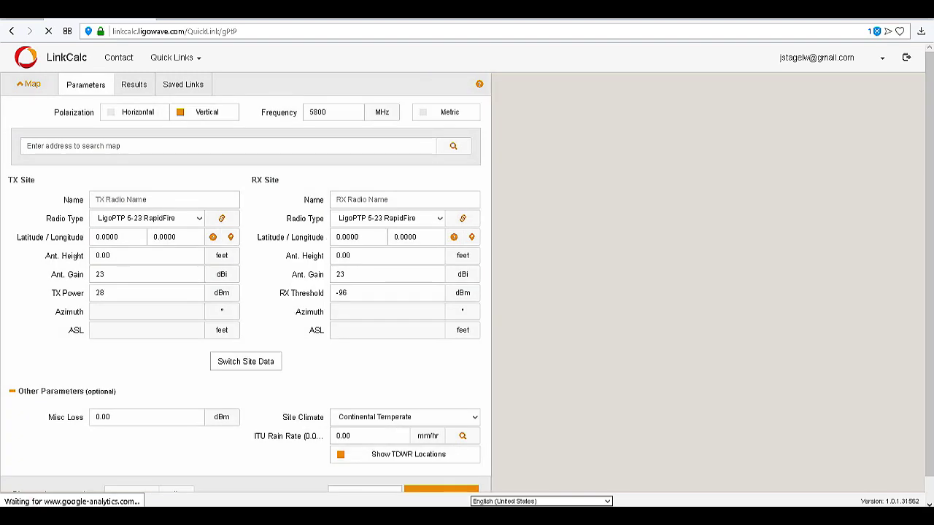
pyautogui.write('LigoWave')
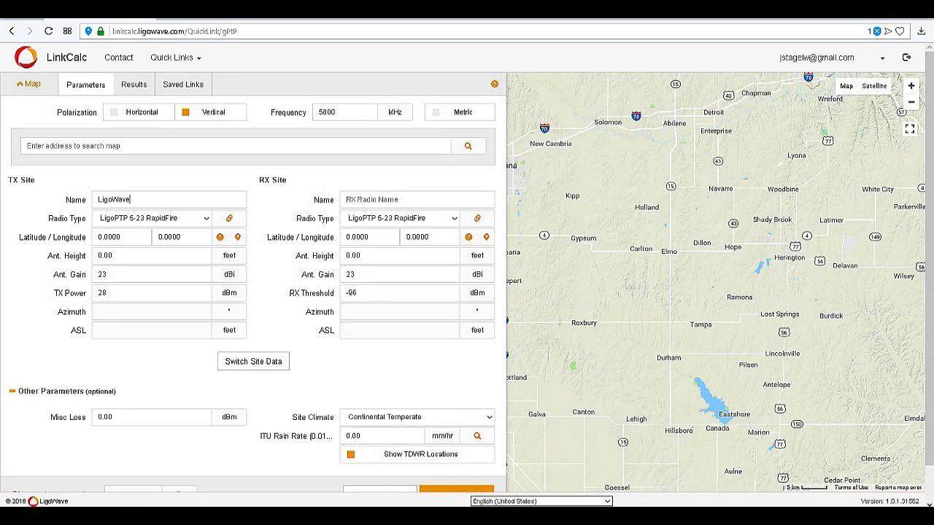
pyautogui.click(124, 146)
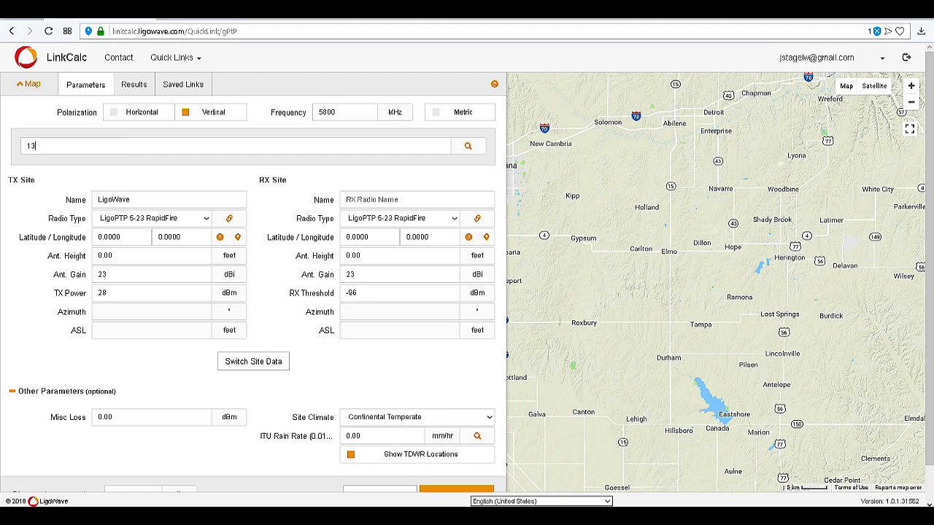
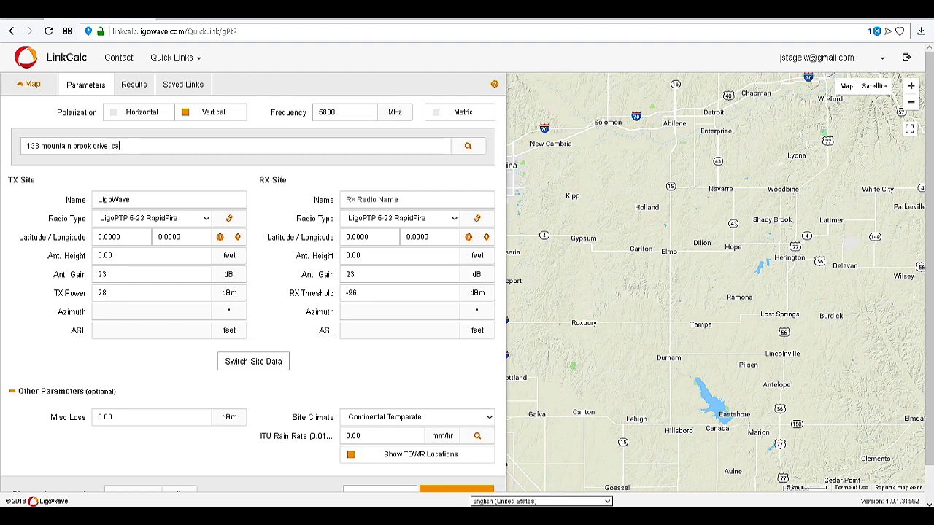
pyautogui.press('Return')
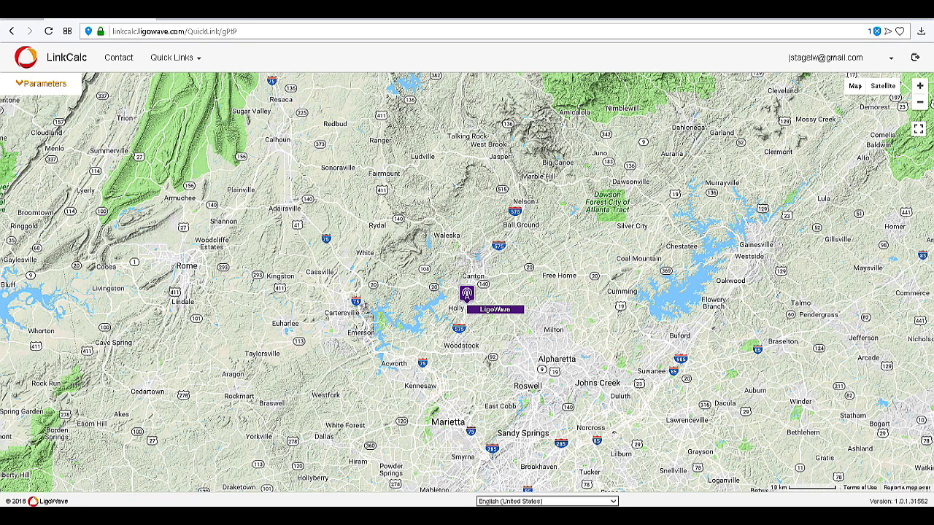
pyautogui.click(51, 83)
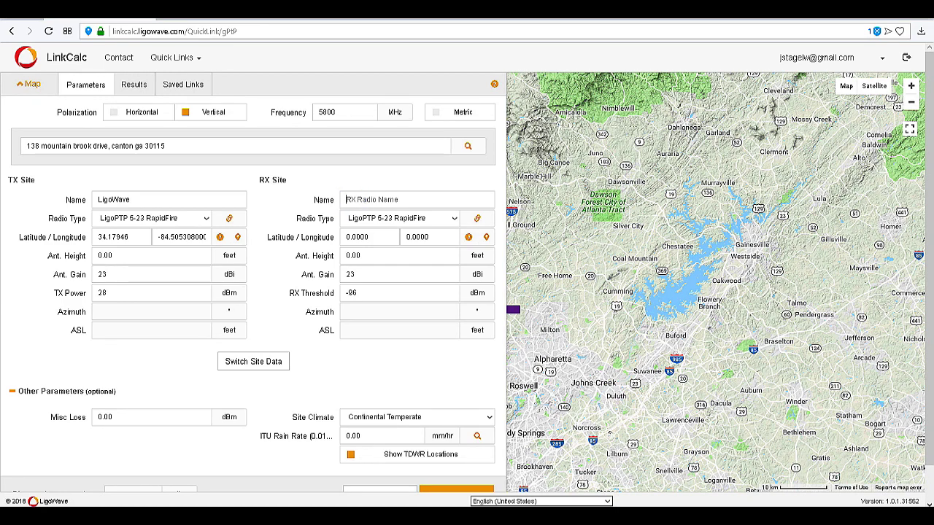
pyautogui.write('Park')
pyautogui.moveTo(165, 146); pyautogui.dragTo(26, 146)
pyautogui.press('Return')
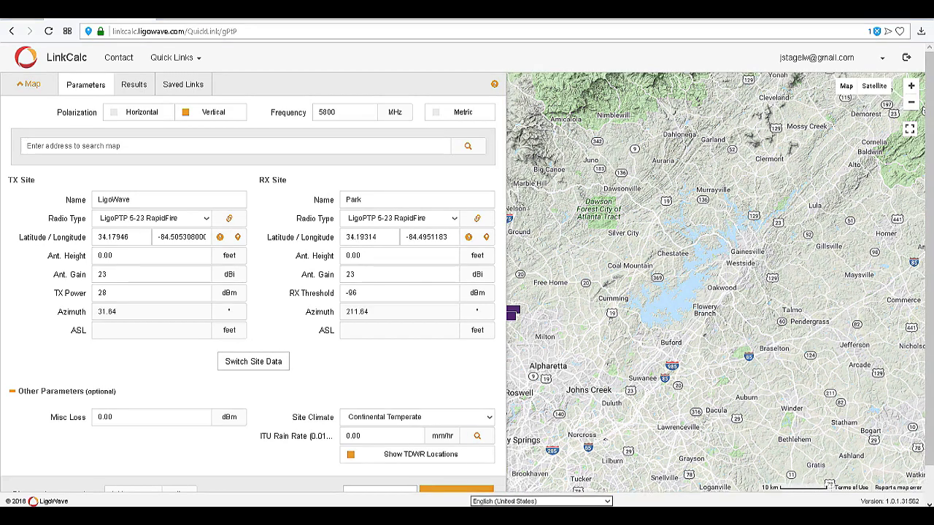
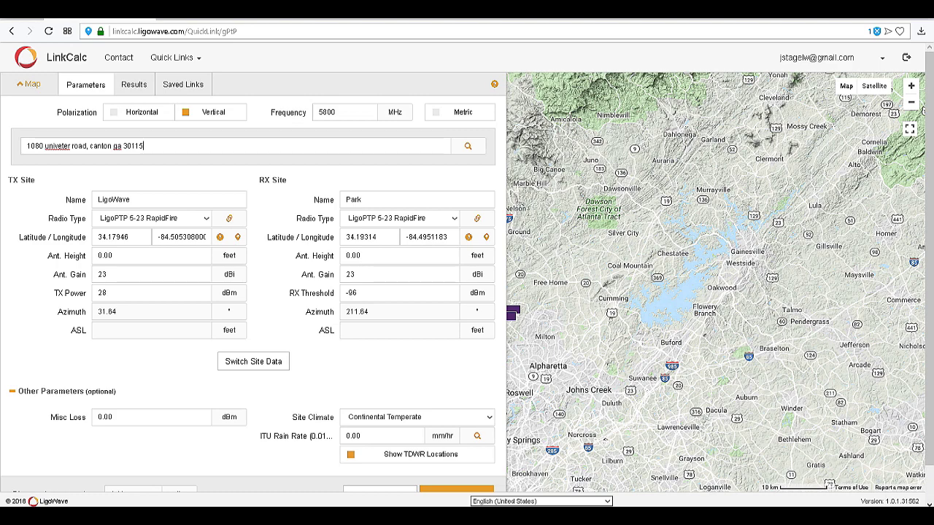
pyautogui.click(468, 146)
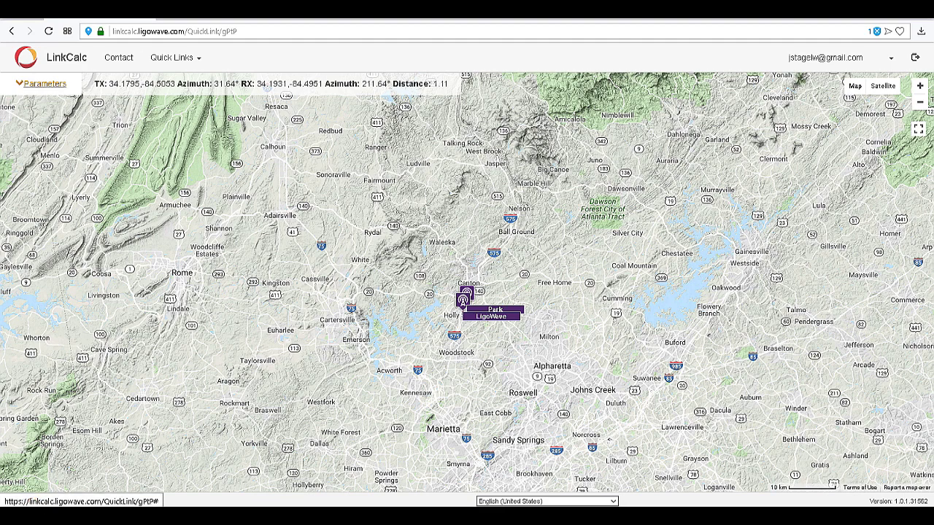
pyautogui.click(42, 83)
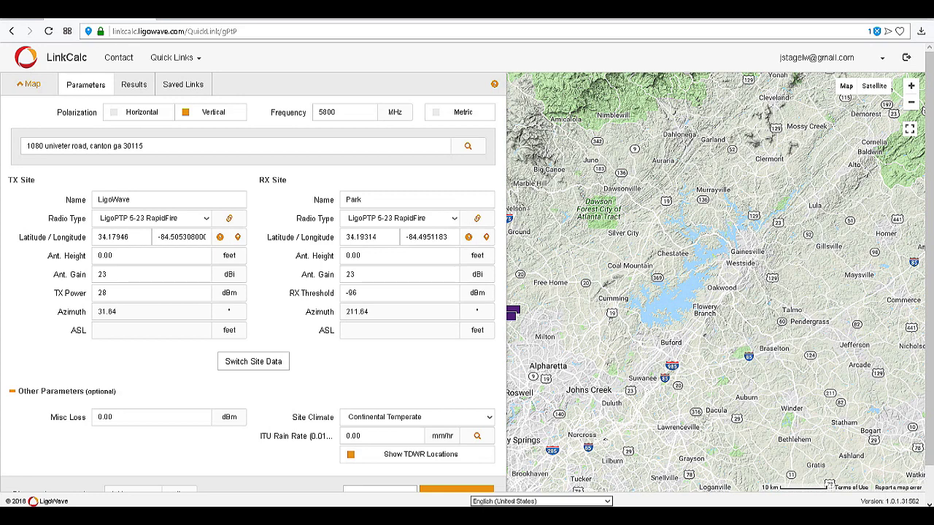
# Keep LigoPTP 5-23 RapidFire as the radio type for both TX and RX
pyautogui.click(206, 218)
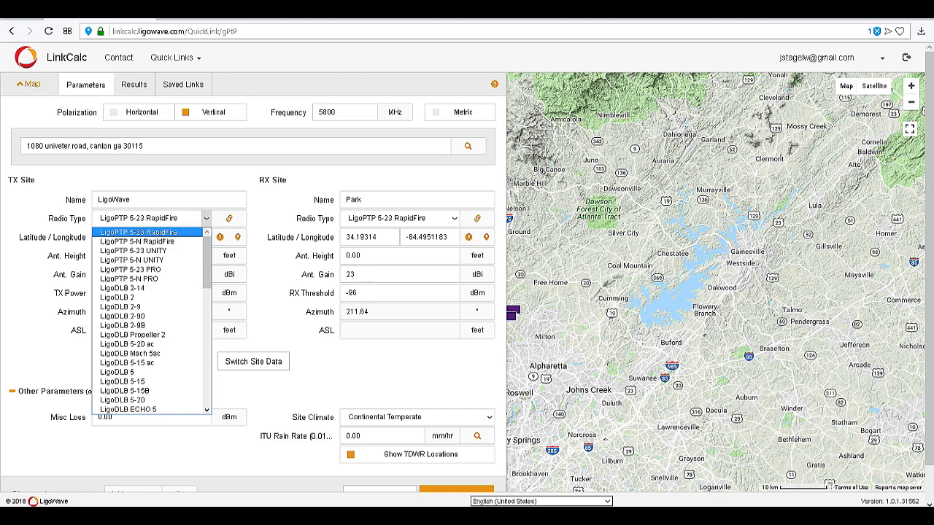
pyautogui.press('Down')
pyautogui.press('Down')
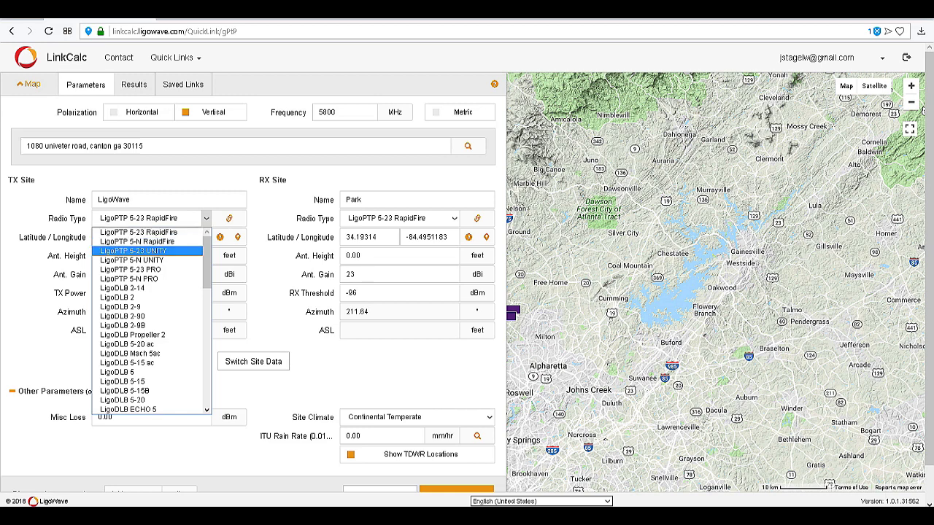
pyautogui.press('Up')
pyautogui.press('Up')
pyautogui.press('Return')
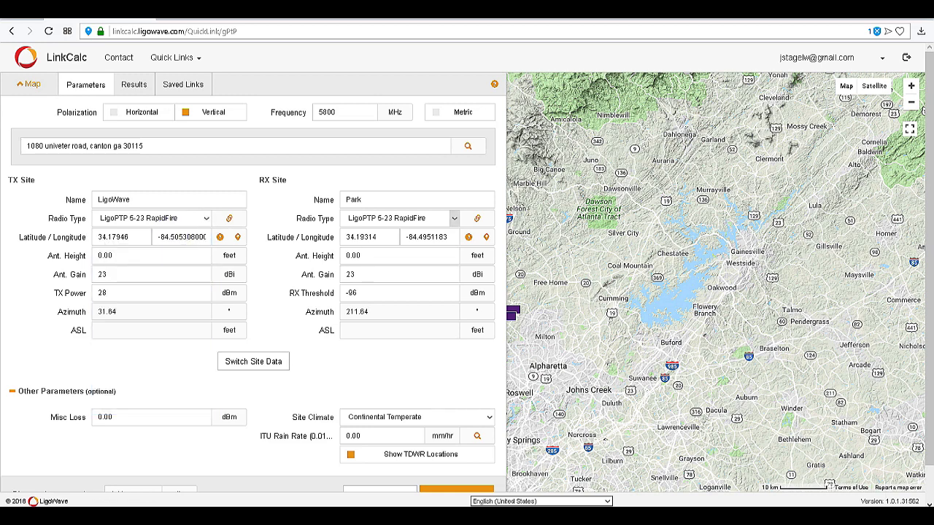
pyautogui.hotkey('alt', 'Down')
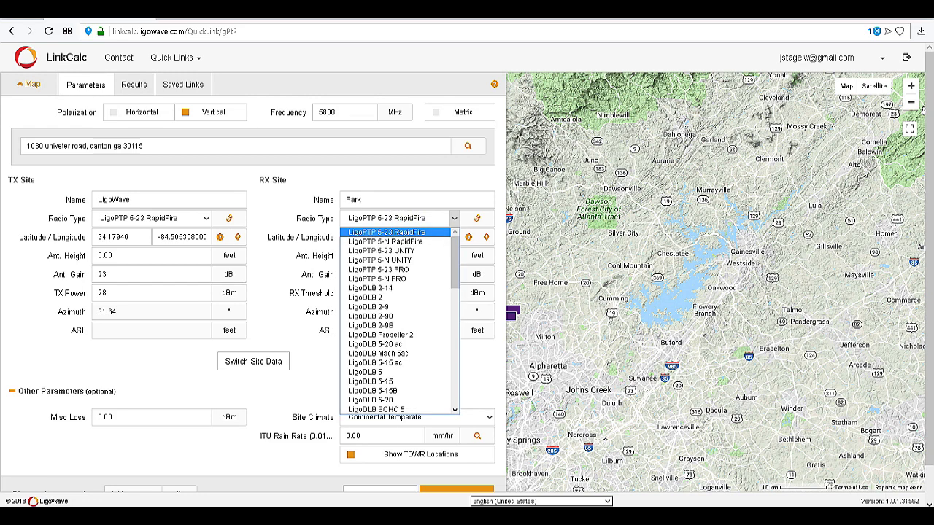
pyautogui.click(406, 216)
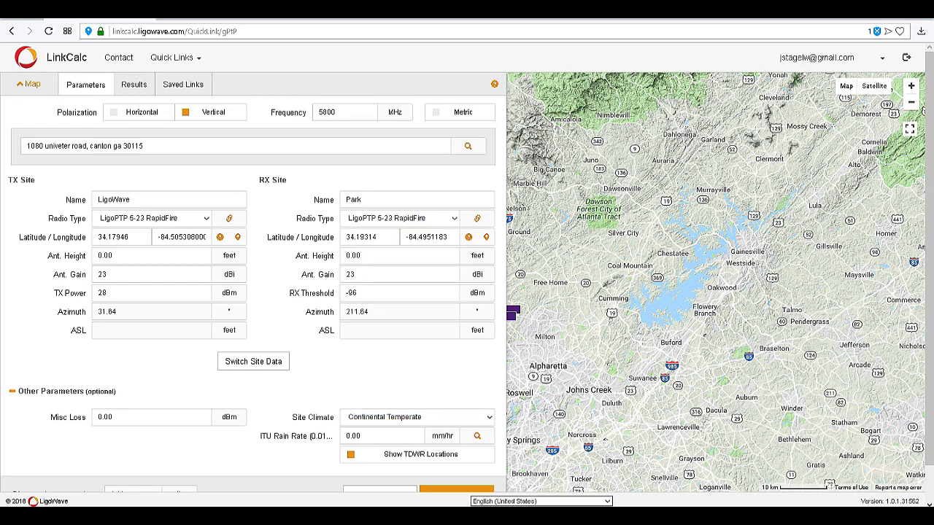
# Set TX and RX antenna heights to 20 feet and calculate the link
pyautogui.click(131, 255)
pyautogui.write('20')
pyautogui.press('Tab')
pyautogui.write('20')
pyautogui.scroll(-1, 253, 277)
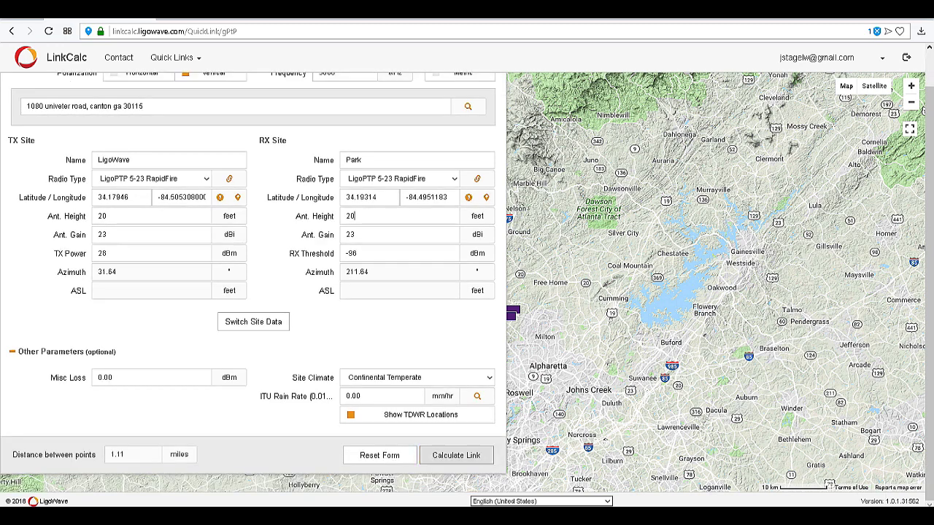
pyautogui.click(454, 455)
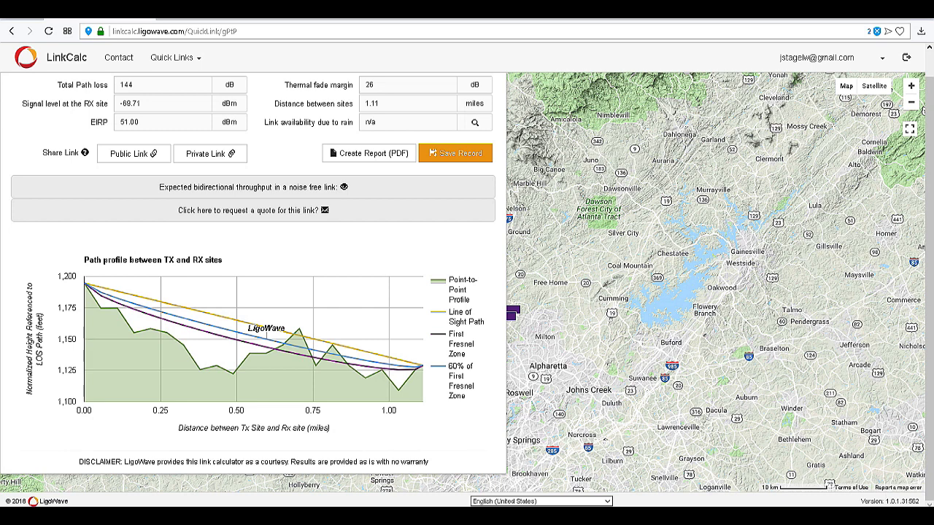
pyautogui.scroll(1, 253, 278)
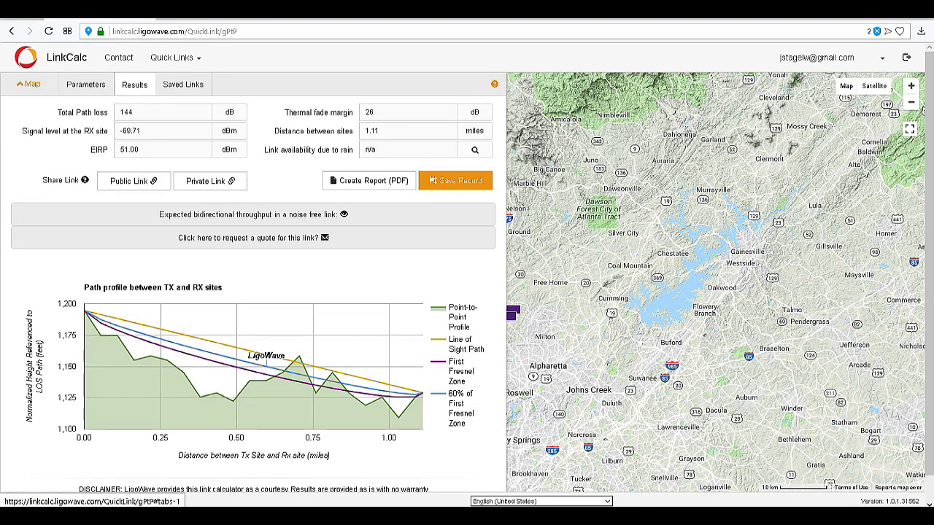
# Change the RX antenna height to 30 feet and recalculate the link
pyautogui.click(86, 84)
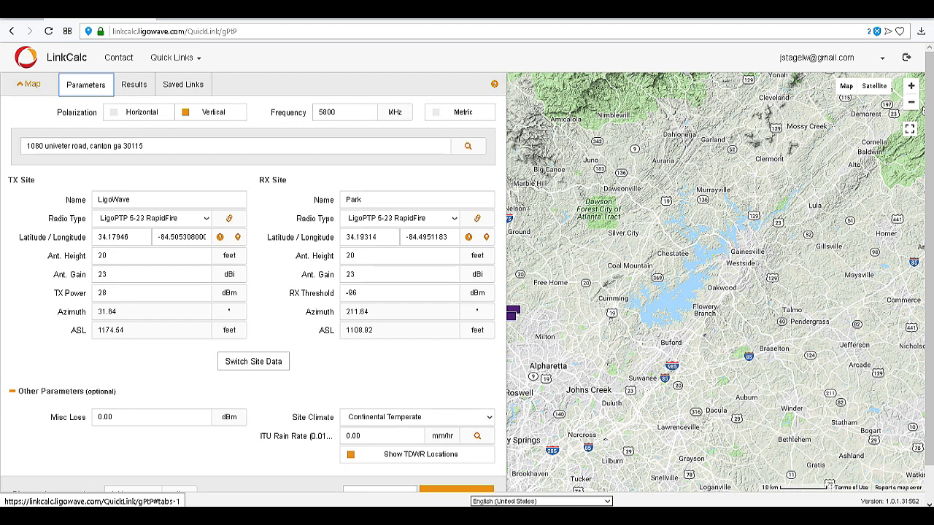
pyautogui.doubleClick(350, 255)
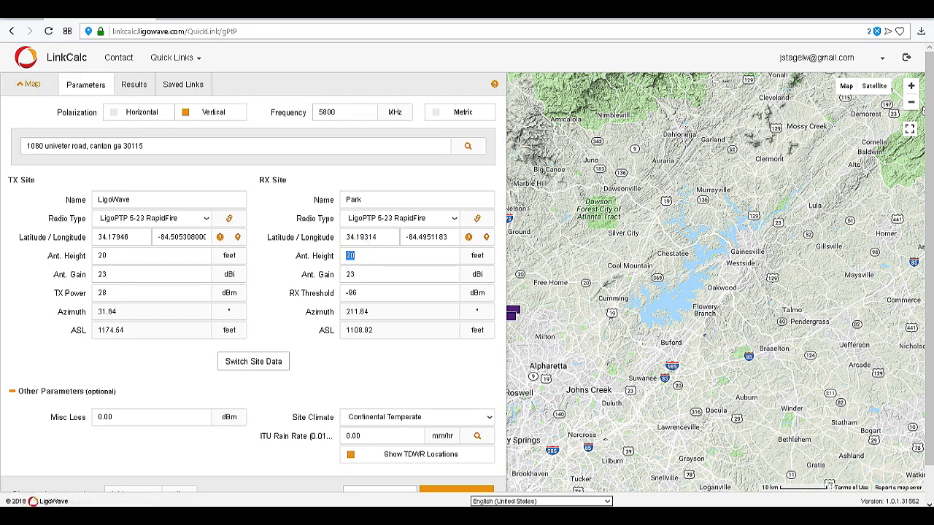
pyautogui.write('30')
pyautogui.scroll(-1, 254, 278)
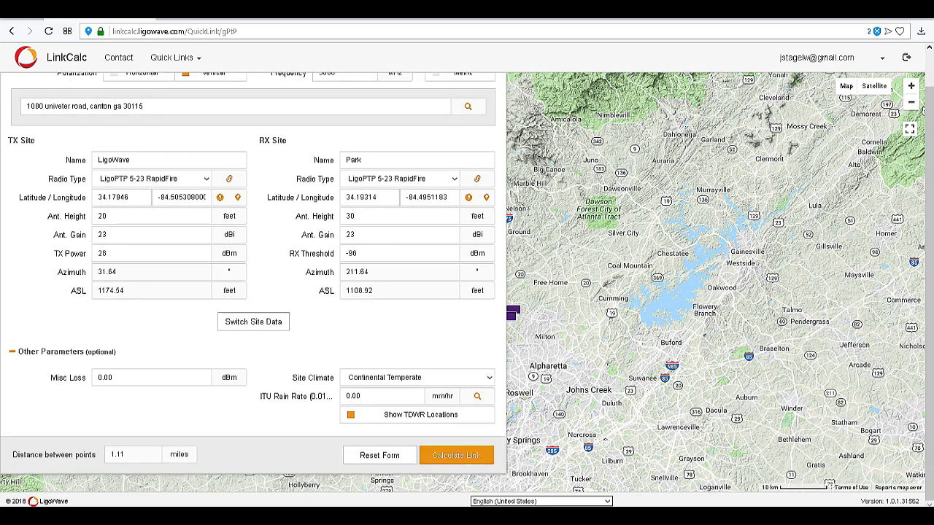
pyautogui.click(456, 456)
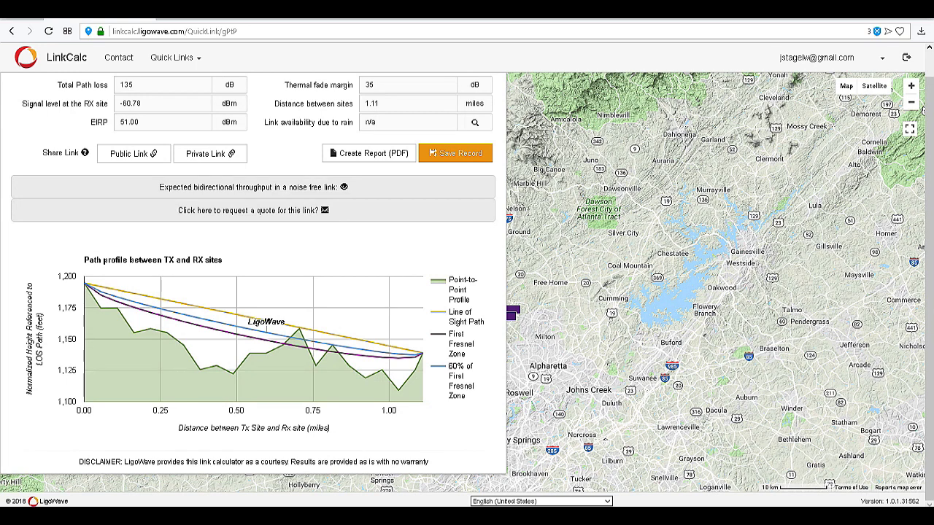
# Raise the RX antenna height to 50 feet and recalculate
pyautogui.scroll(1, 254, 278)
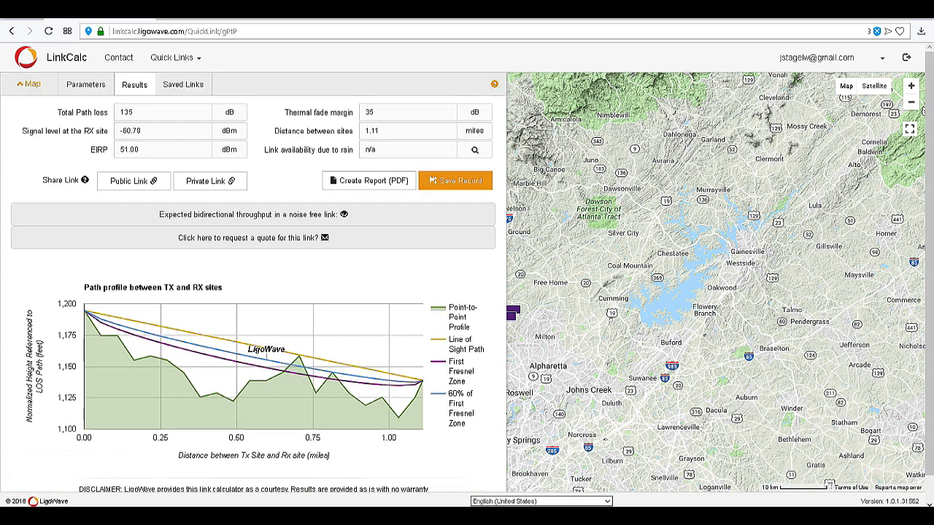
pyautogui.click(86, 84)
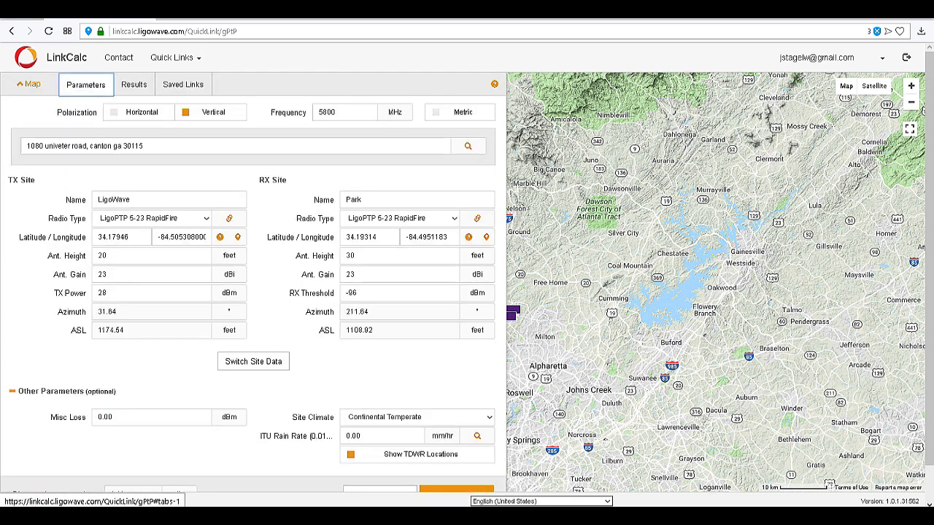
pyautogui.doubleClick(350, 255)
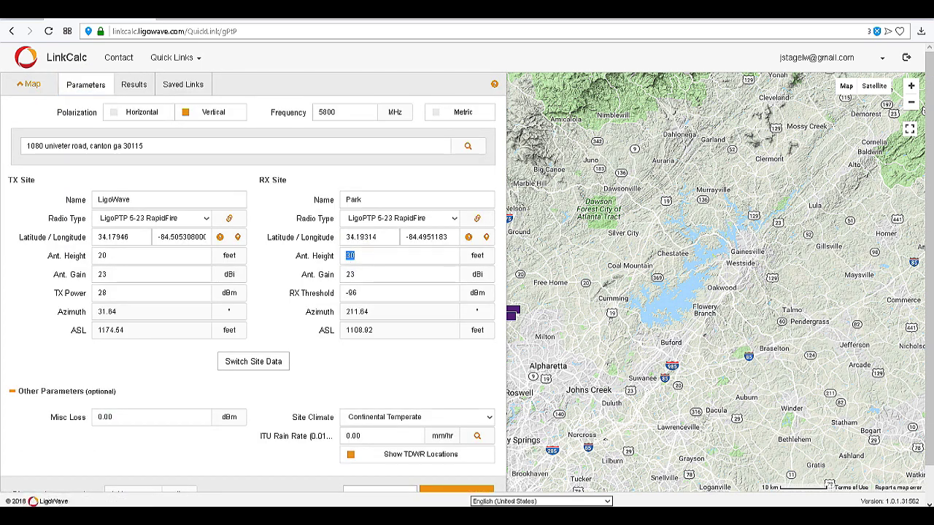
pyautogui.write('50')
pyautogui.scroll(-1, 253, 292)
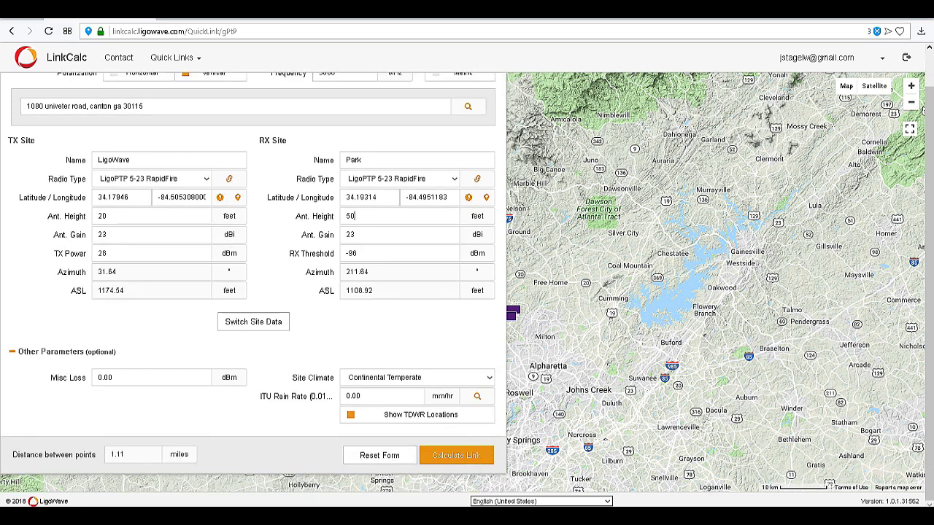
pyautogui.click(456, 456)
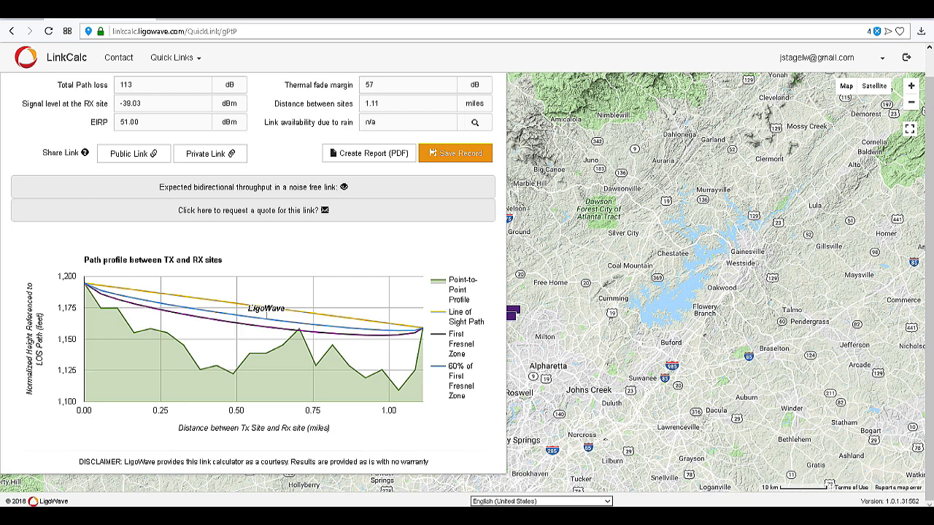
# Raise the RX antenna height to 55 feet and recalculate, reaching -38.34 dBm RX signal
pyautogui.scroll(1, 253, 292)
pyautogui.click(85, 85)
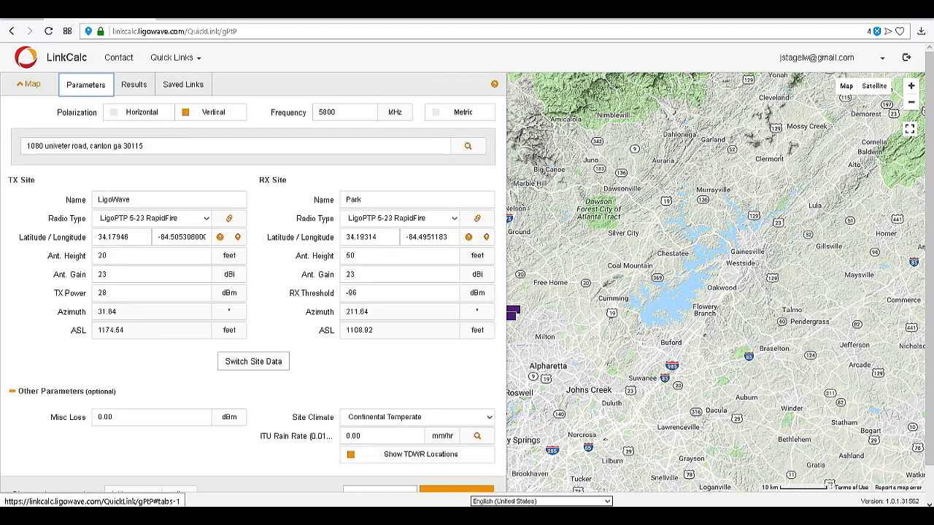
pyautogui.doubleClick(350, 255)
pyautogui.write('55')
pyautogui.scroll(-1, 253, 292)
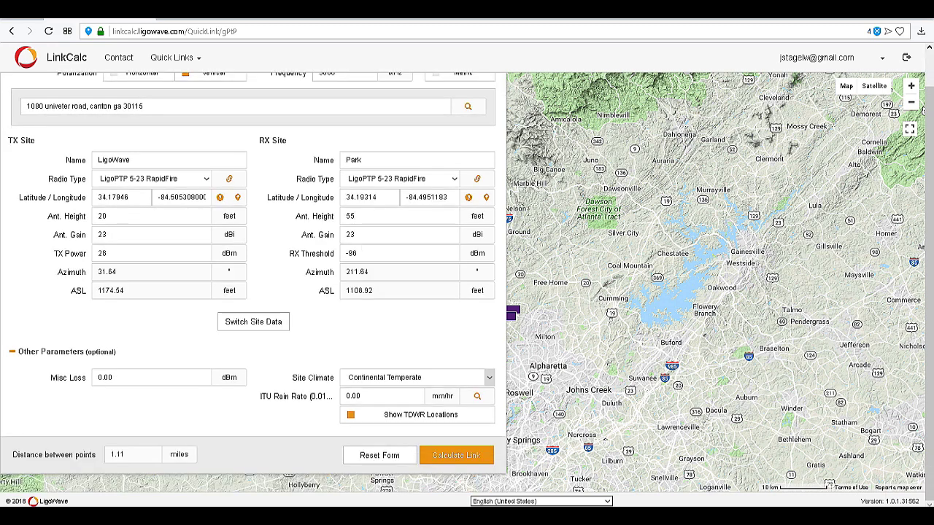
pyautogui.click(456, 454)
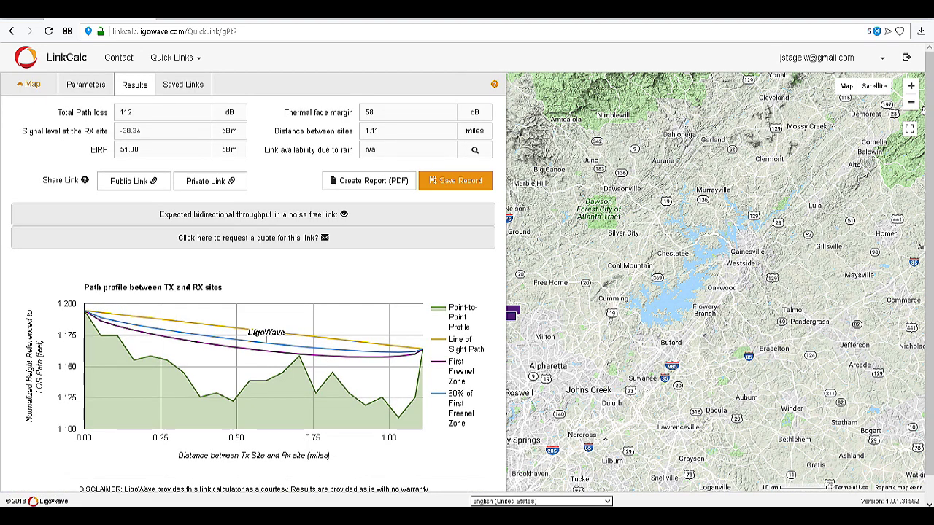
pyautogui.click(344, 214)
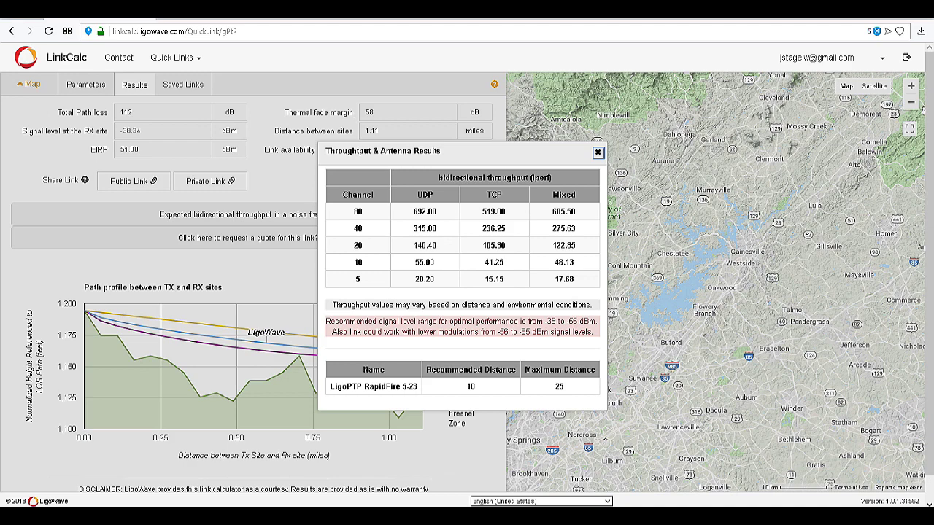
pyautogui.press('Escape')
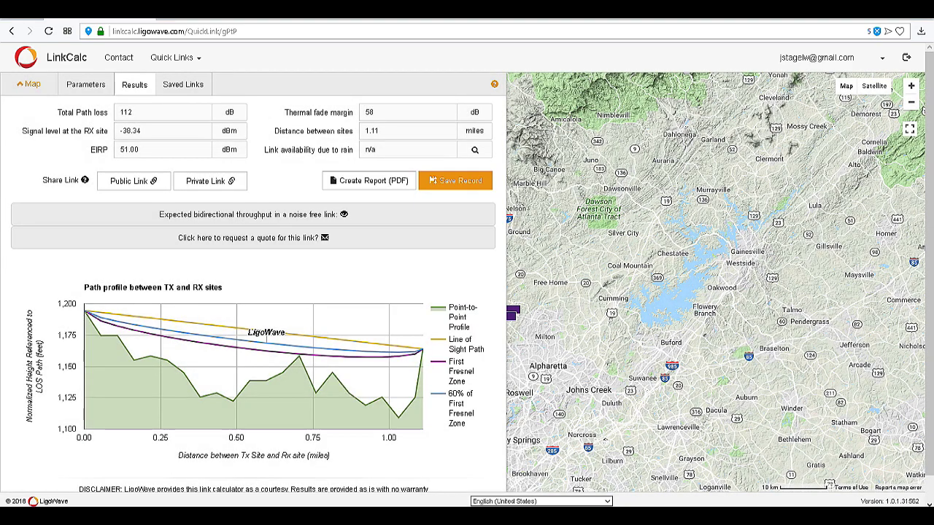
# Expand the map to full width and zoom in on the LigoWave–Park link near Holly Springs
pyautogui.click(30, 83)
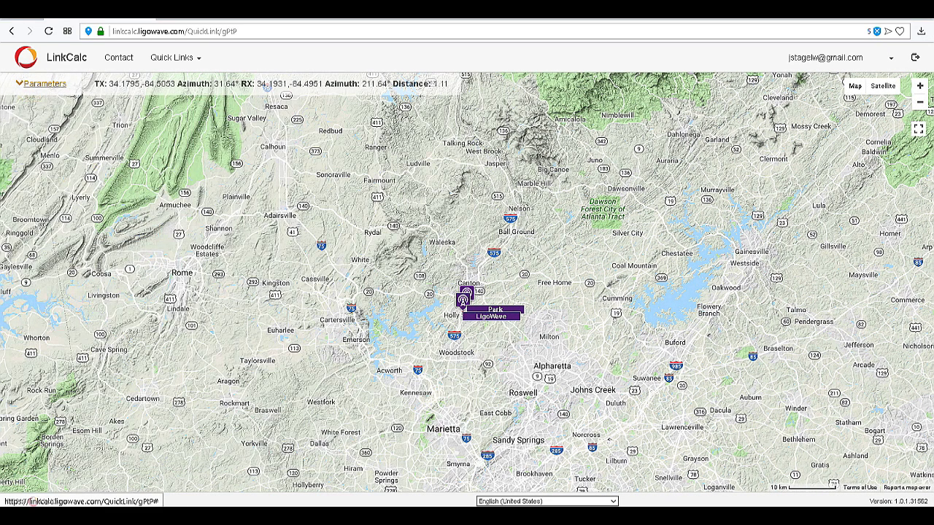
pyautogui.scroll(1, 548, 340)
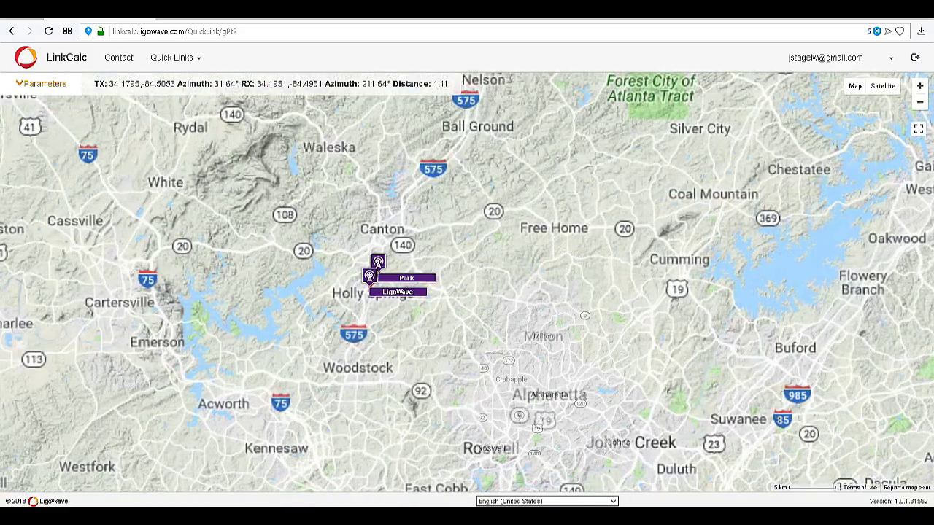
pyautogui.moveTo(437, 292); pyautogui.dragTo(540, 323)
pyautogui.scroll(2, 552, 356)
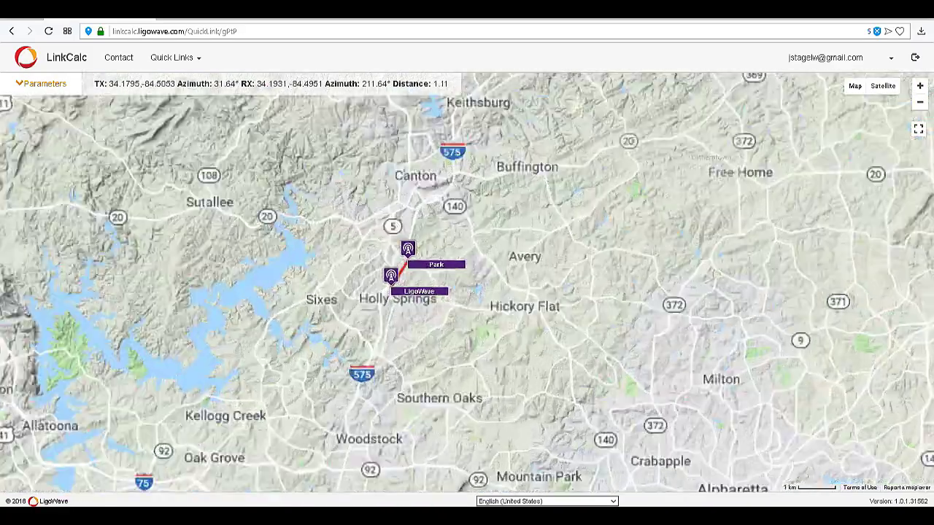
pyautogui.moveTo(552, 355); pyautogui.dragTo(725, 395)
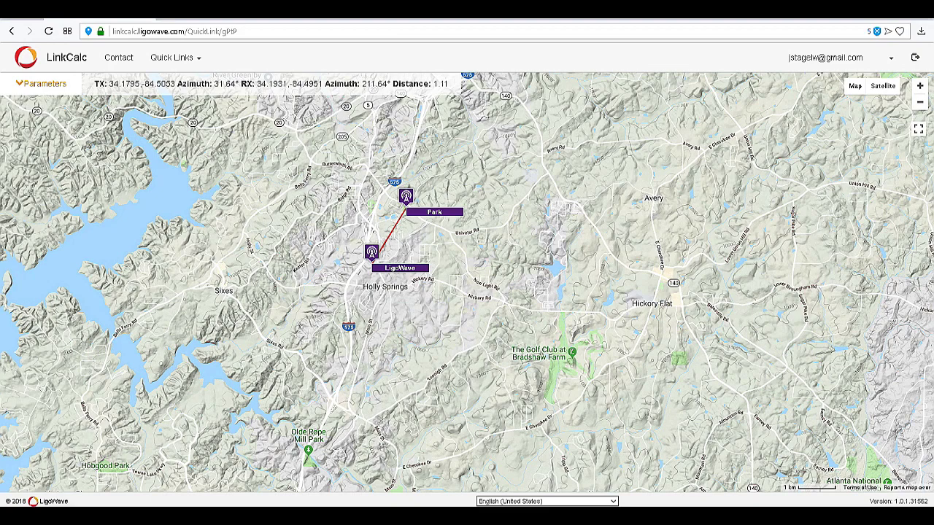
pyautogui.scroll(1, 493, 272)
pyautogui.moveTo(493, 273); pyautogui.dragTo(609, 328)
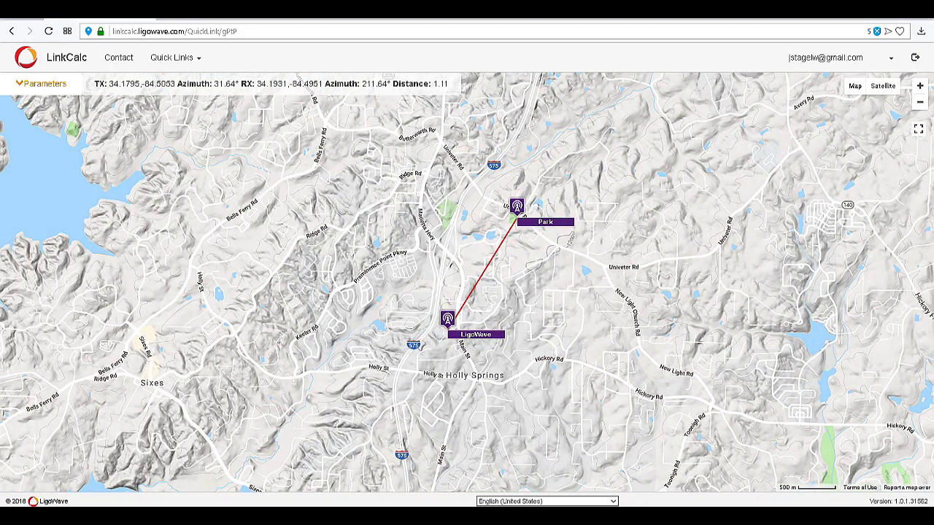
# Switch the map to satellite imagery and frame the link path and the area around Park
pyautogui.click(884, 87)
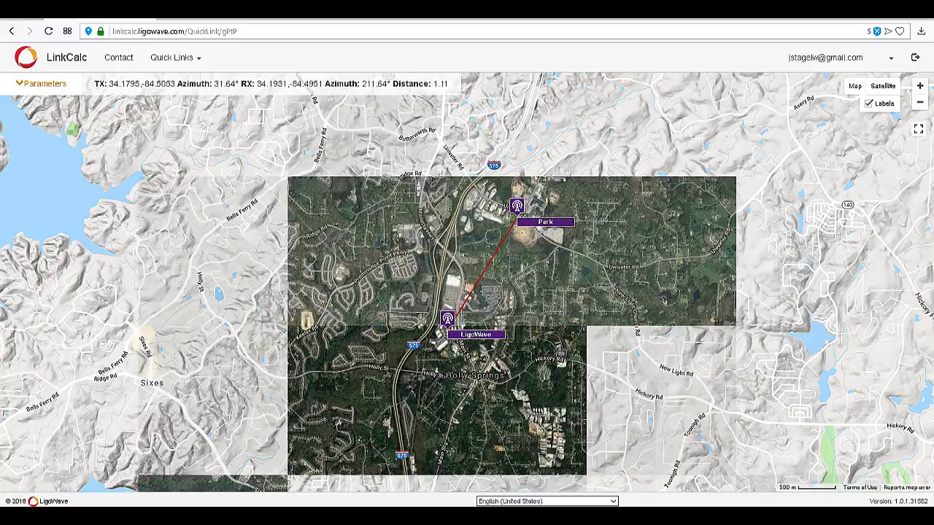
pyautogui.scroll(1, 622, 247)
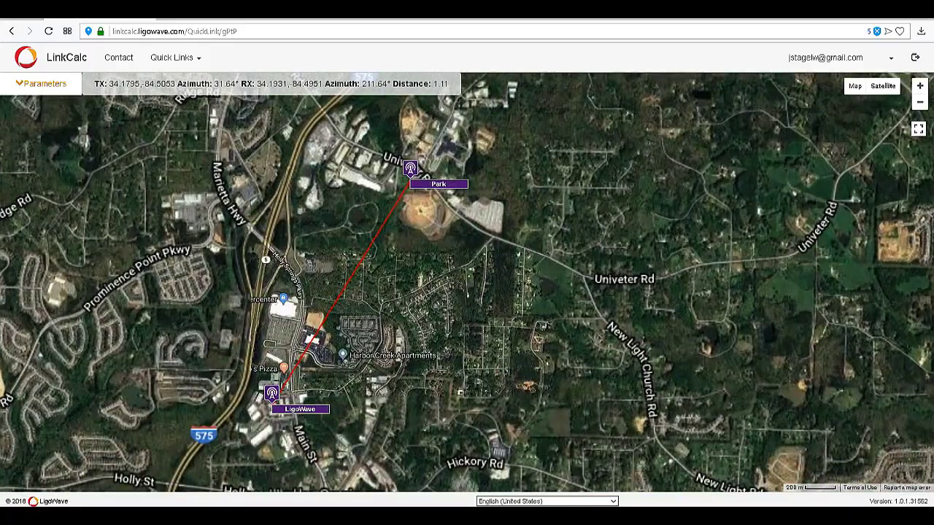
pyautogui.moveTo(621, 246); pyautogui.dragTo(795, 219)
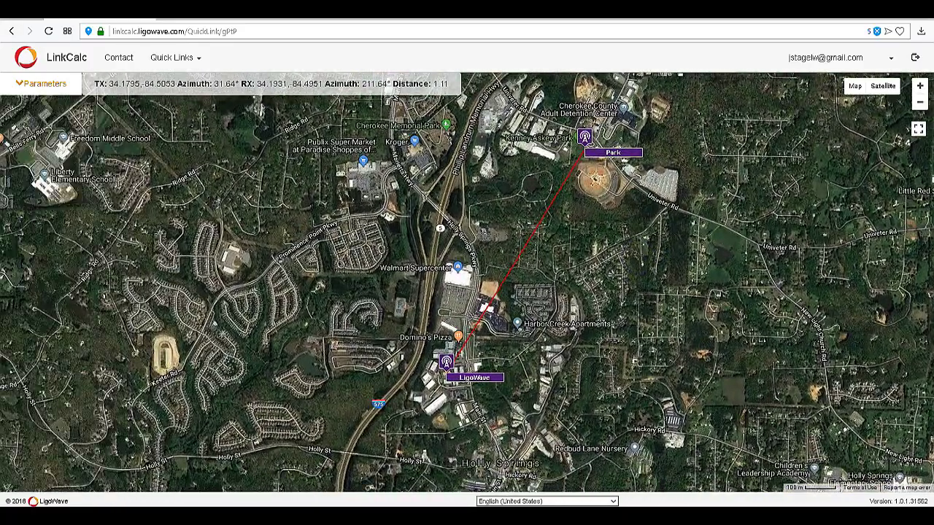
pyautogui.scroll(1, 651, 281)
pyautogui.scroll(-1, 581, 227)
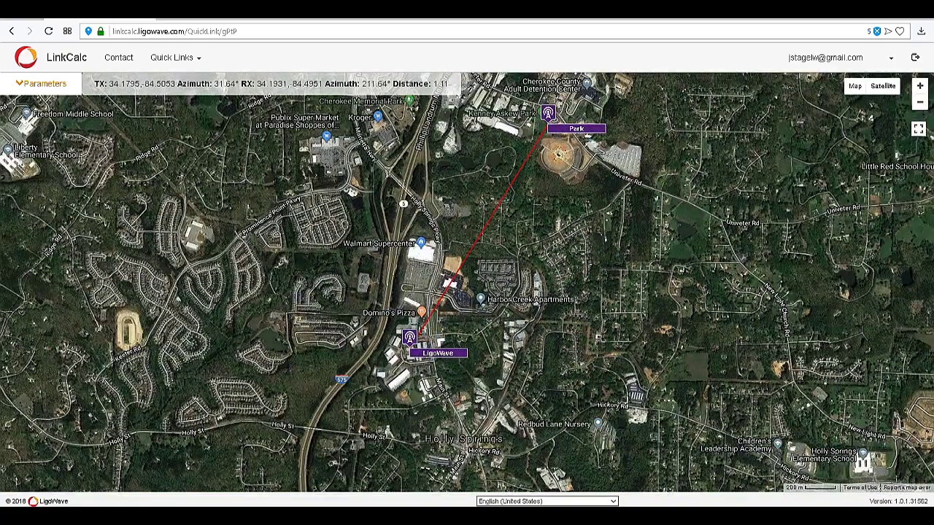
pyautogui.moveTo(594, 206); pyautogui.dragTo(594, 279)
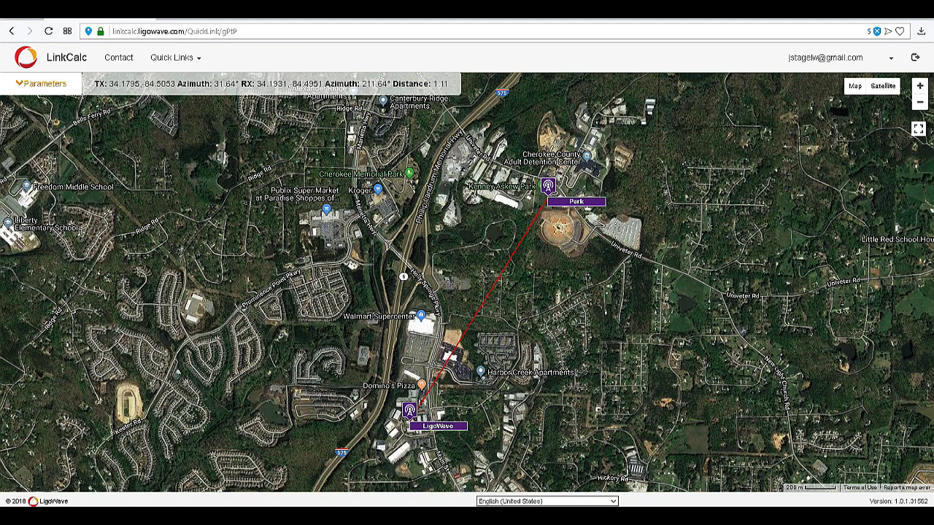
# Reopen the link panel and view the Public Link URL, then close it
pyautogui.click(45, 84)
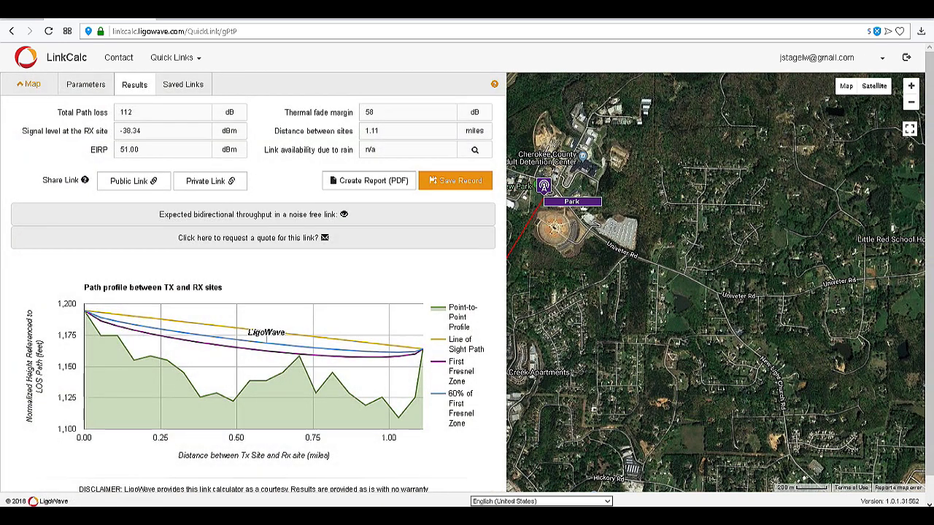
pyautogui.click(134, 181)
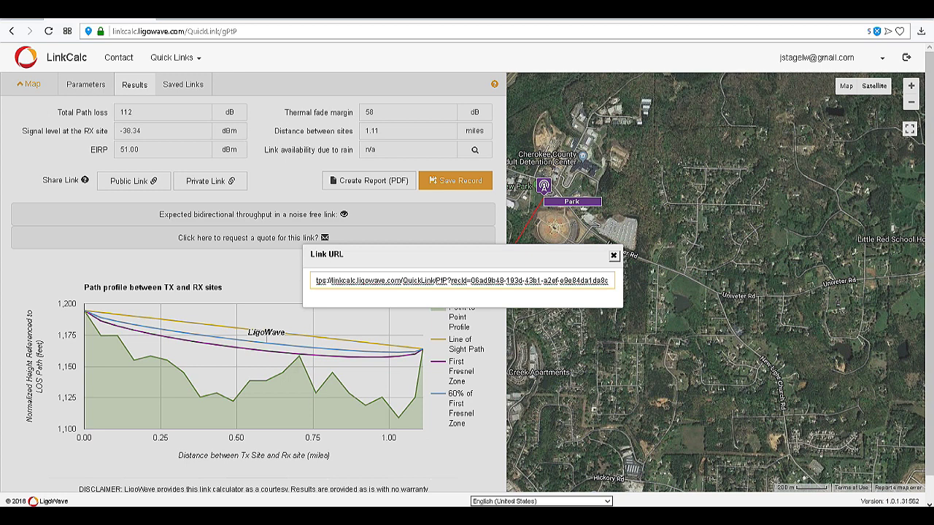
pyautogui.click(614, 256)
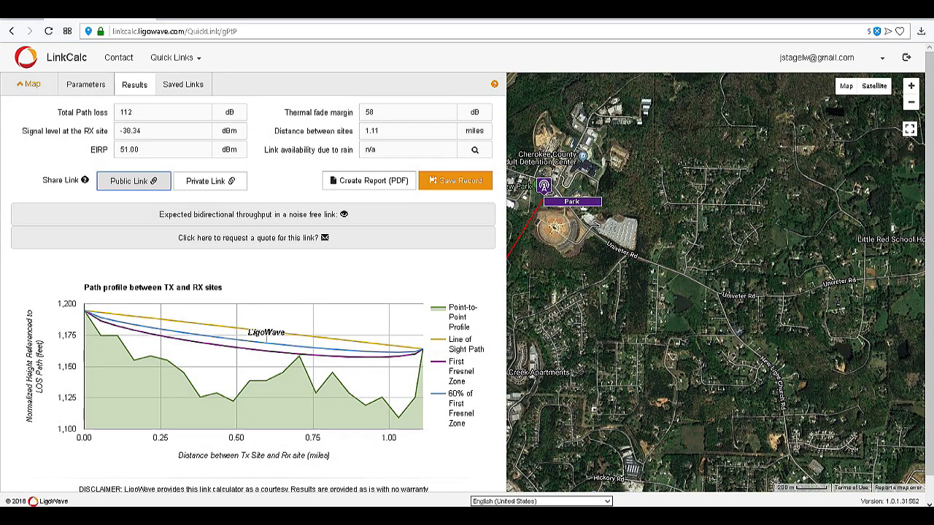
# Save the link record, then start a PDF report and cancel its Save As dialog
pyautogui.click(431, 181)
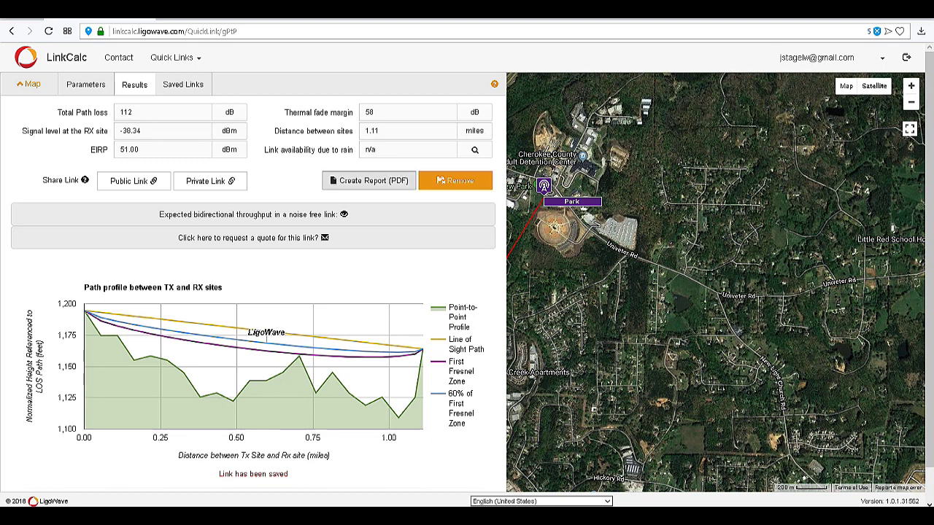
pyautogui.click(367, 182)
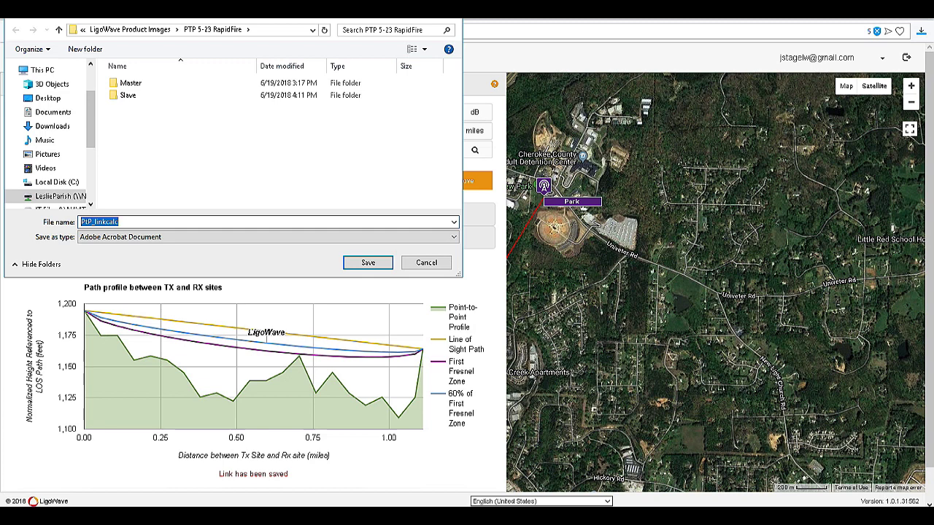
pyautogui.click(427, 262)
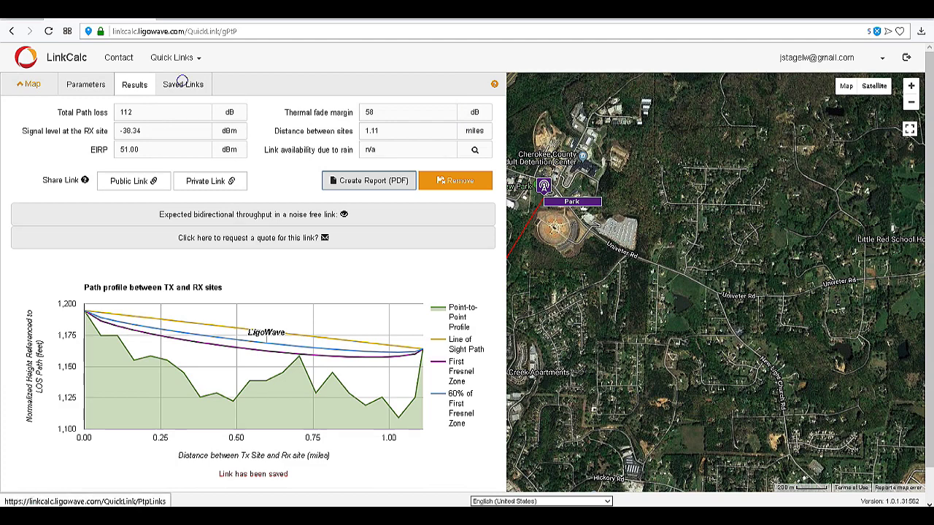
# Reopen the saved LigoWave : Park link from Saved Links and review its site parameters
pyautogui.click(183, 85)
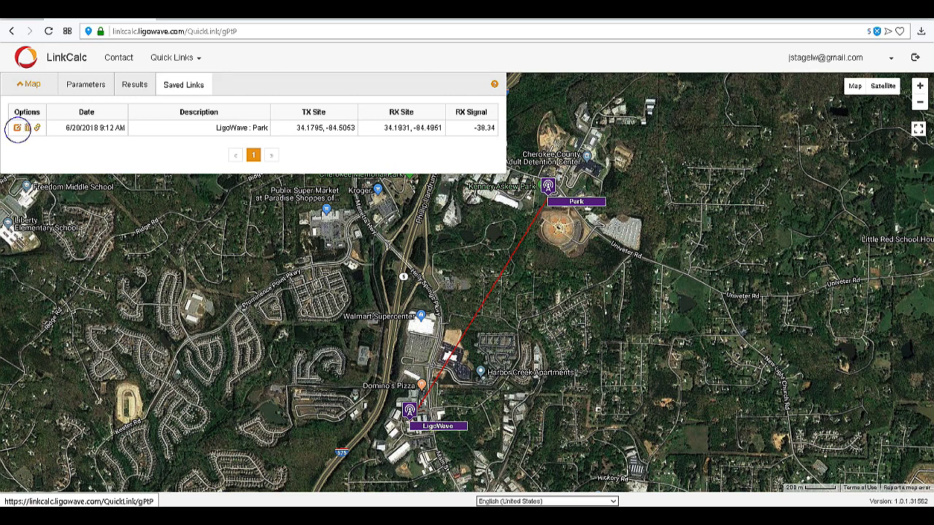
pyautogui.click(17, 128)
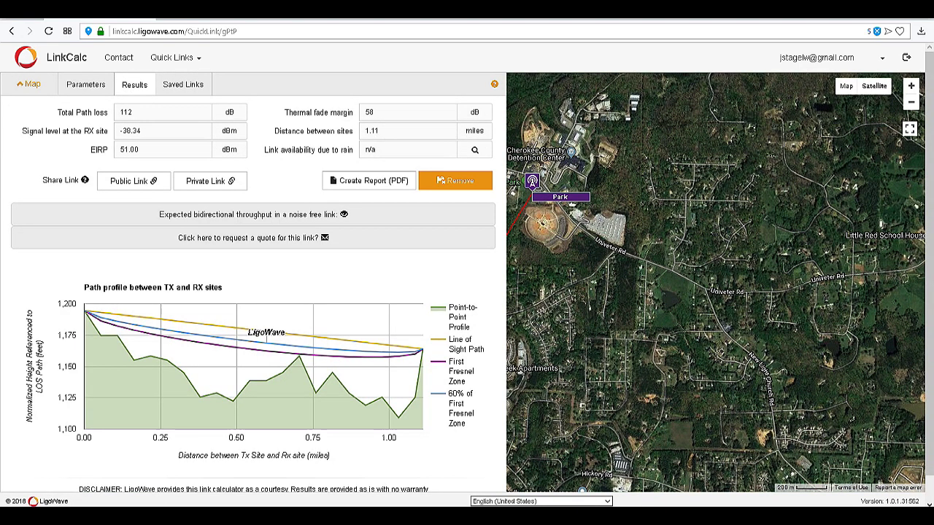
pyautogui.click(82, 84)
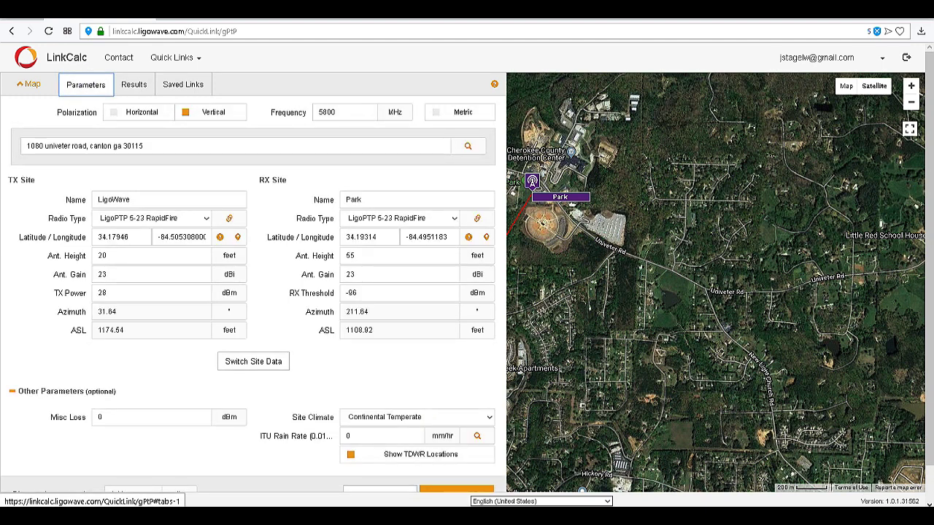
pyautogui.scroll(-1, 253, 278)
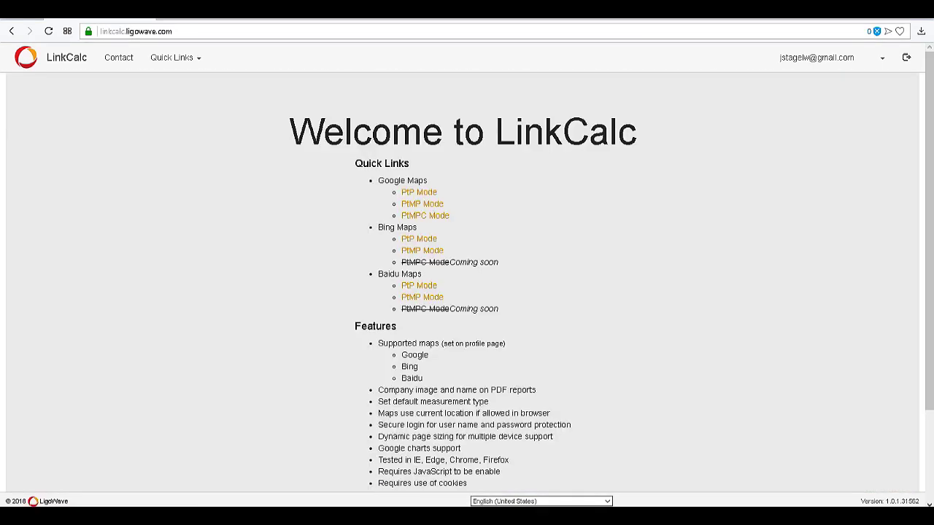
pyautogui.click(418, 192)
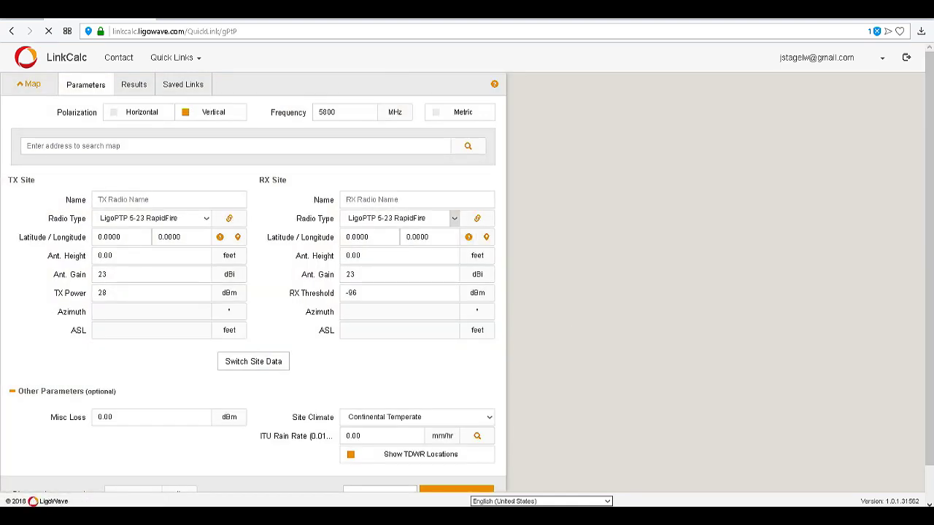
pyautogui.click(203, 196)
pyautogui.write('L')
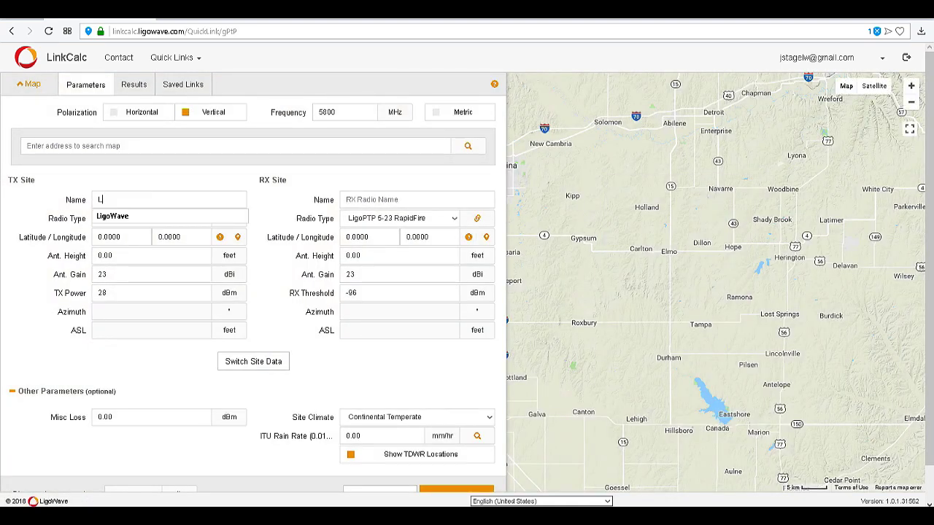
pyautogui.write('igoWave')
pyautogui.click(175, 148)
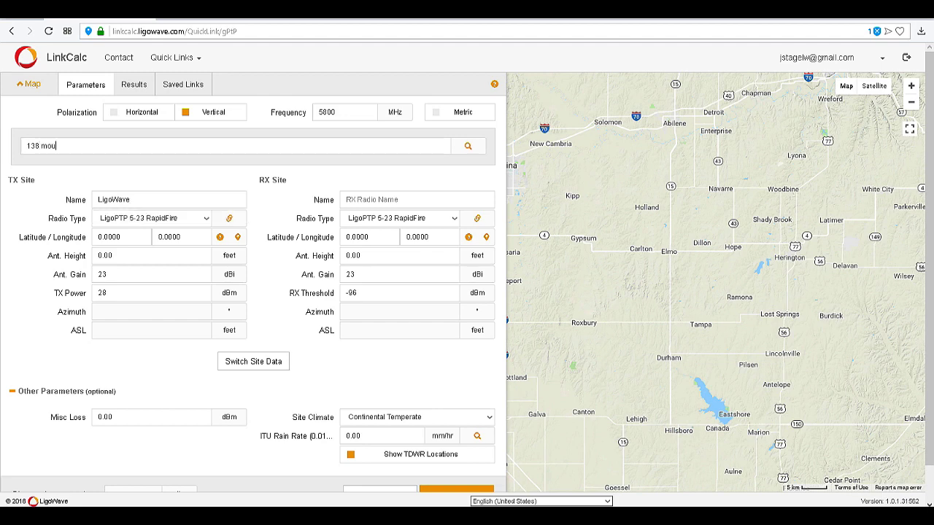
pyautogui.click(467, 146)
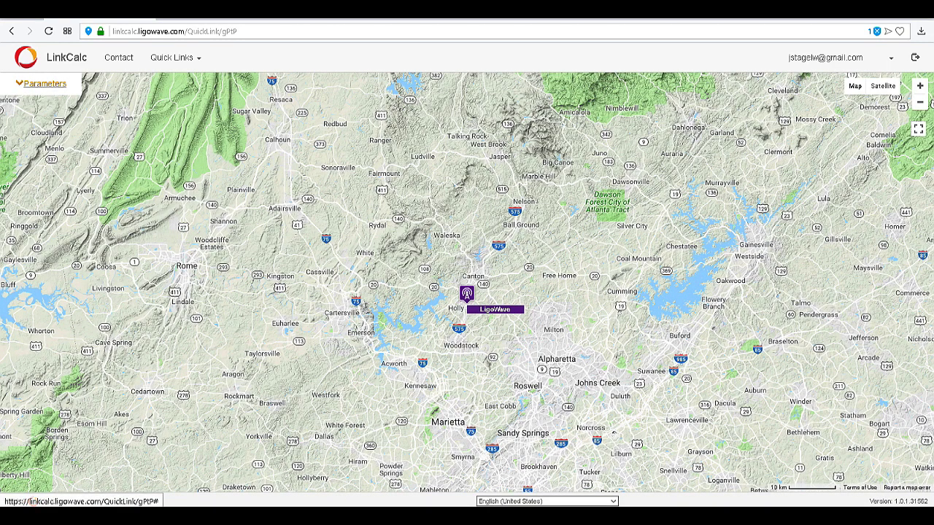
# Name the RX site Six Flags in the link parameters
pyautogui.click(41, 83)
pyautogui.click(350, 197)
pyautogui.write('Six Flags')
# Replace the search text with 275 riverside parkway sw, austell ga and locate Six Flags there
pyautogui.click(357, 146)
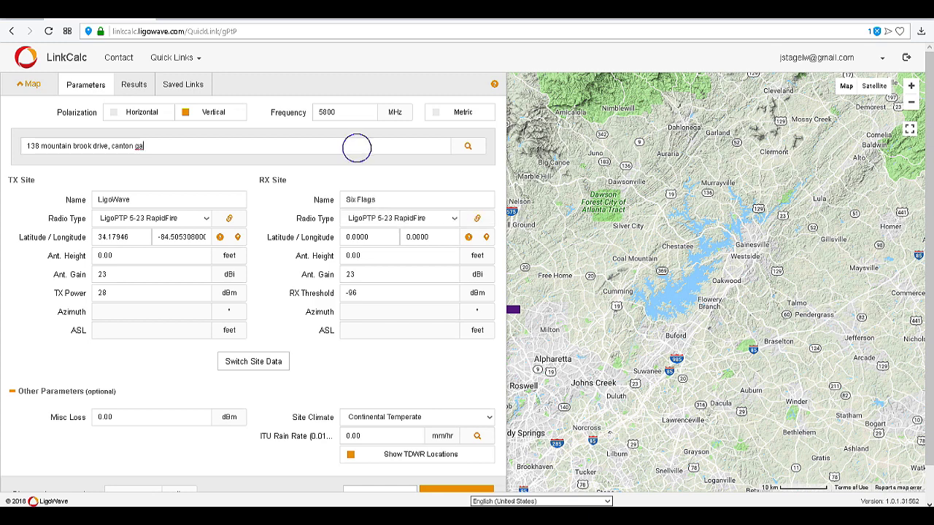
pyautogui.hotkey('ctrl', 'a')
pyautogui.press('BackSpace')
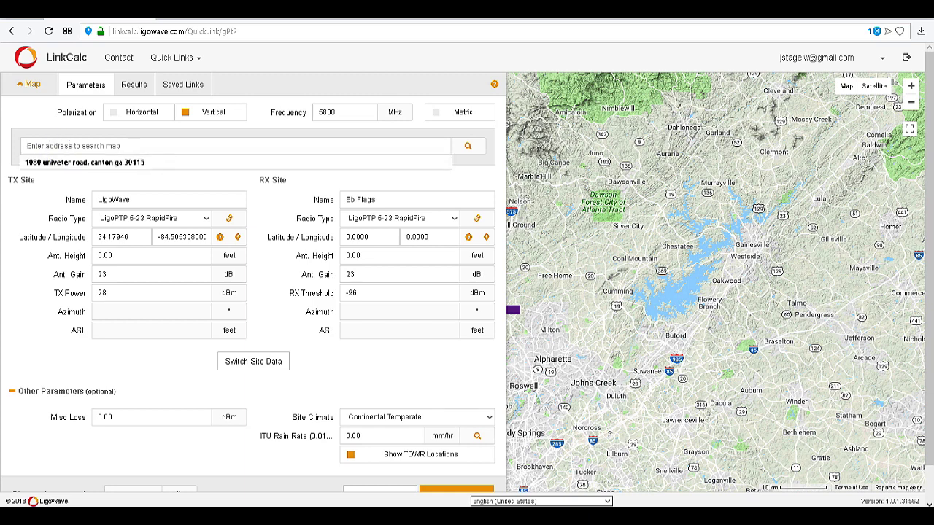
pyautogui.write('275')
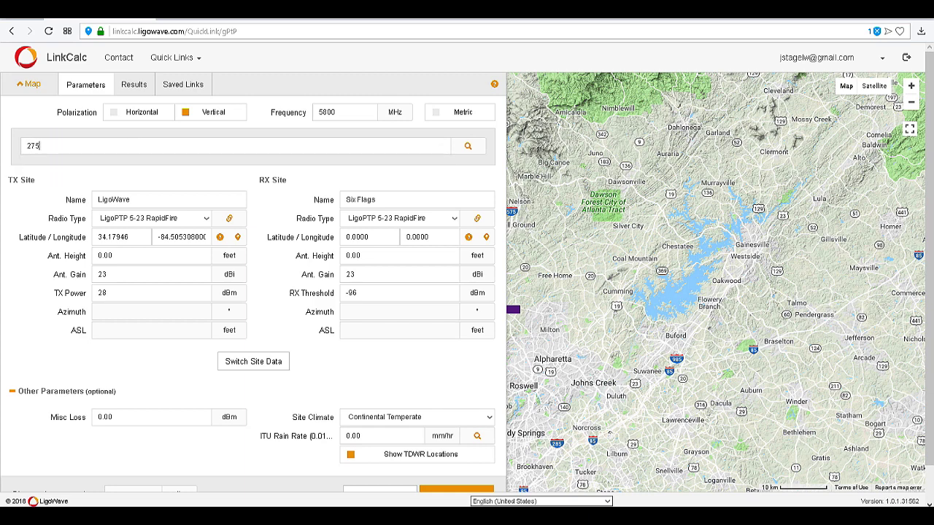
pyautogui.write(' riverside parkway sw, austell')
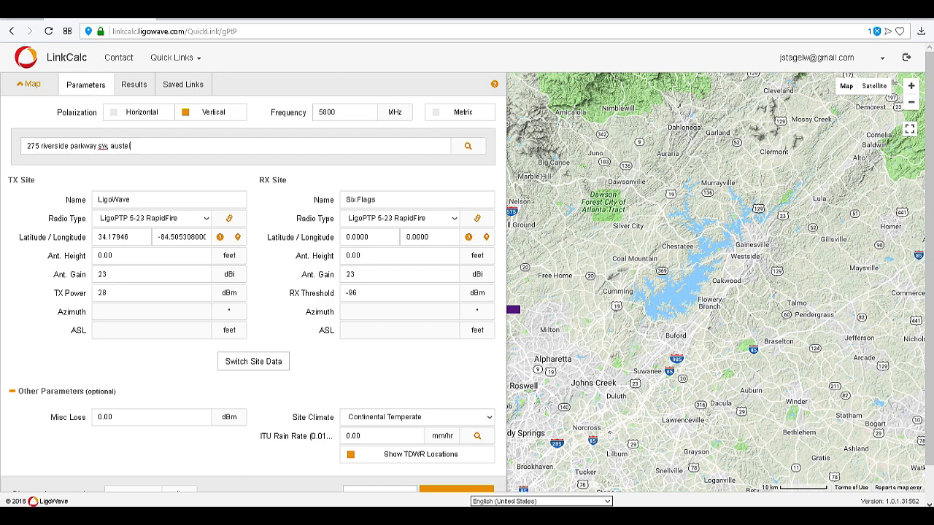
pyautogui.write(' ga')
pyautogui.click(468, 145)
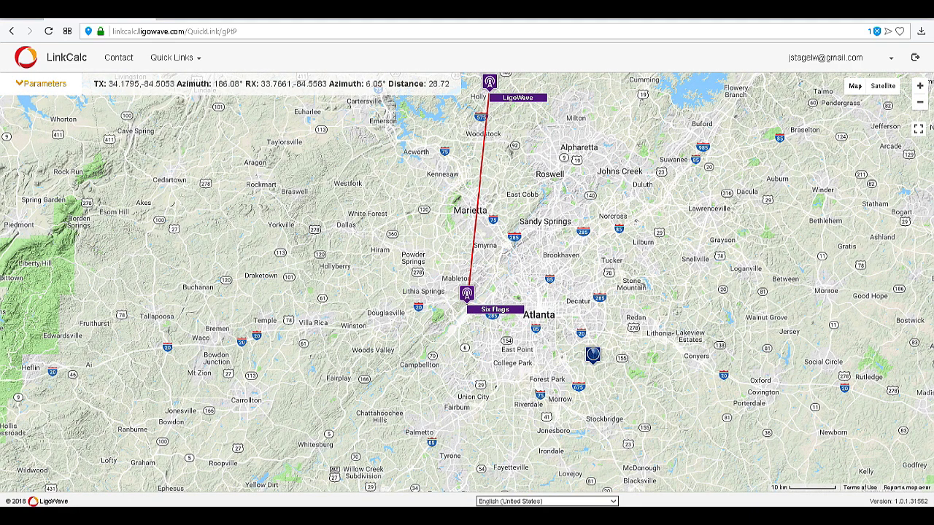
# Set TX and RX antenna heights to 20 ft and calculate, getting 220 dB path loss
pyautogui.click(51, 84)
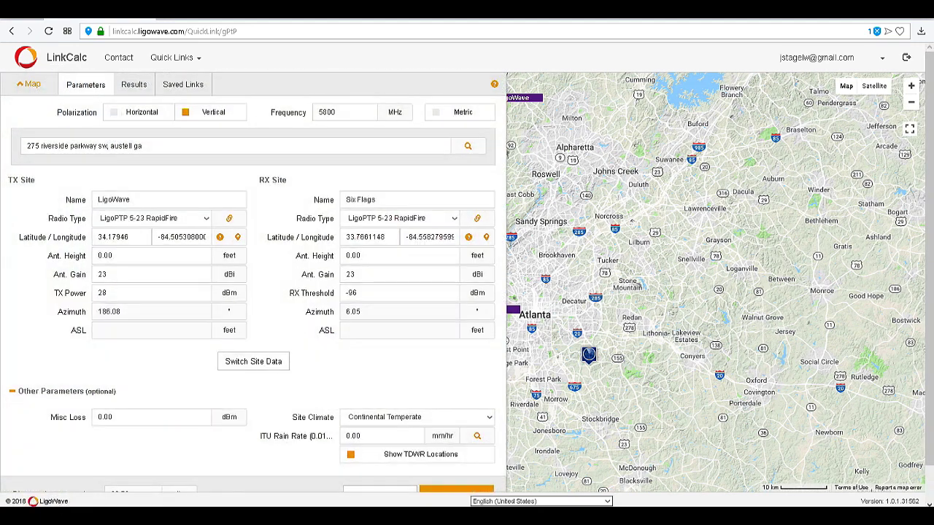
pyautogui.doubleClick(358, 256)
pyautogui.write('20')
pyautogui.doubleClick(121, 256)
pyautogui.write('20')
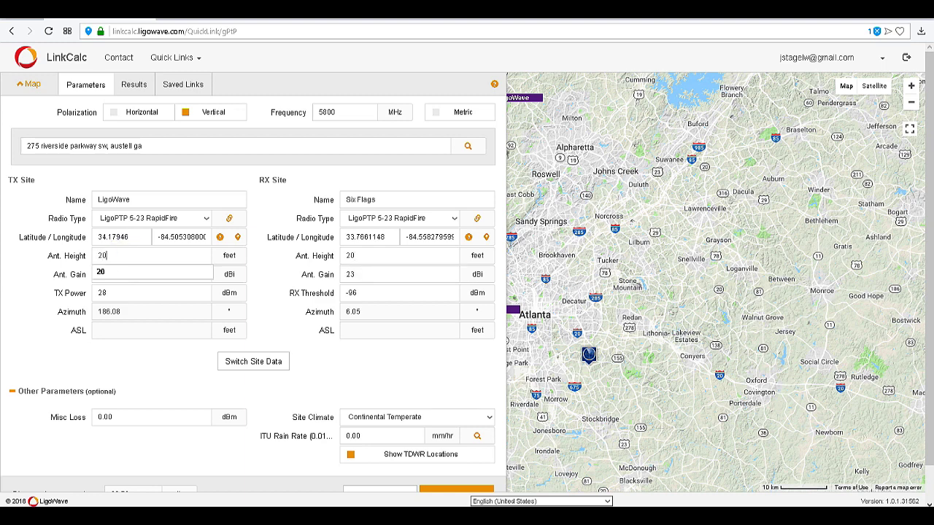
pyautogui.click(357, 293)
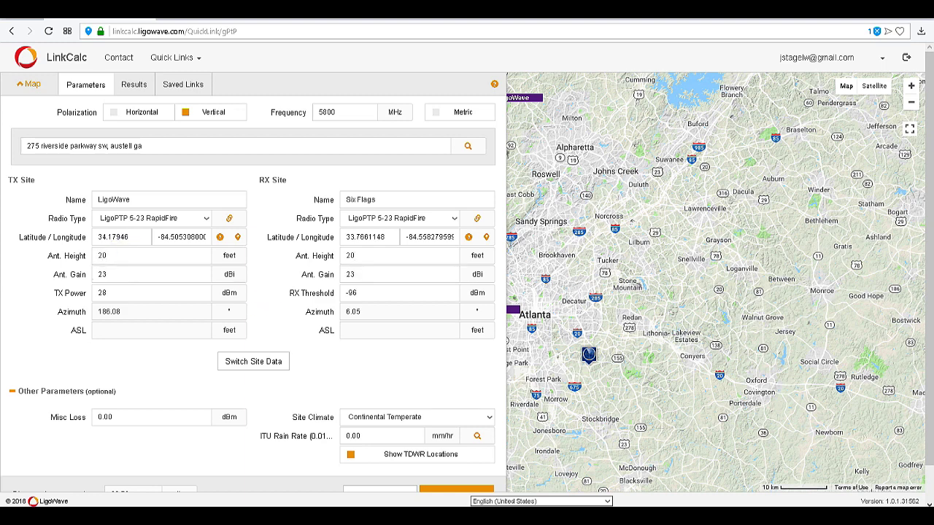
pyautogui.scroll(-1, 253, 292)
pyautogui.click(456, 456)
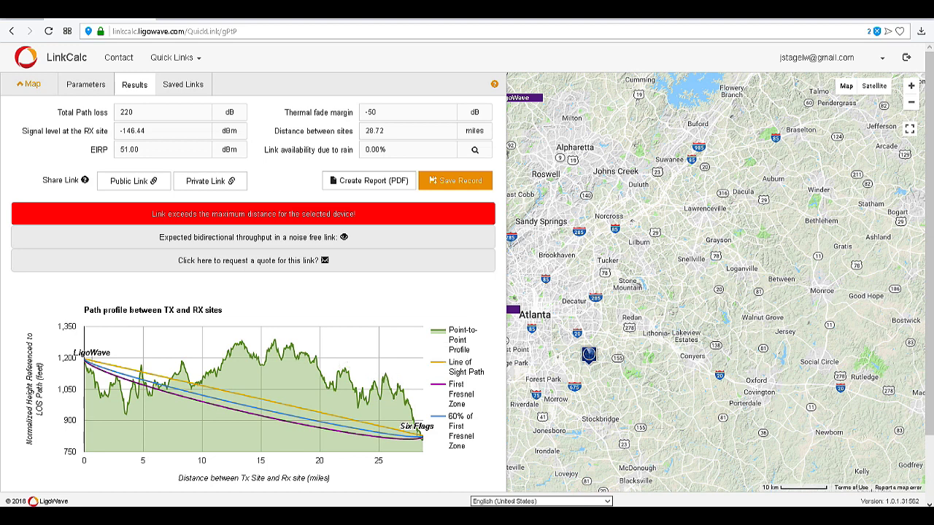
# Set both radios to LigoPTP 5-N RapidFire with 30 dBi antenna gain
pyautogui.click(86, 85)
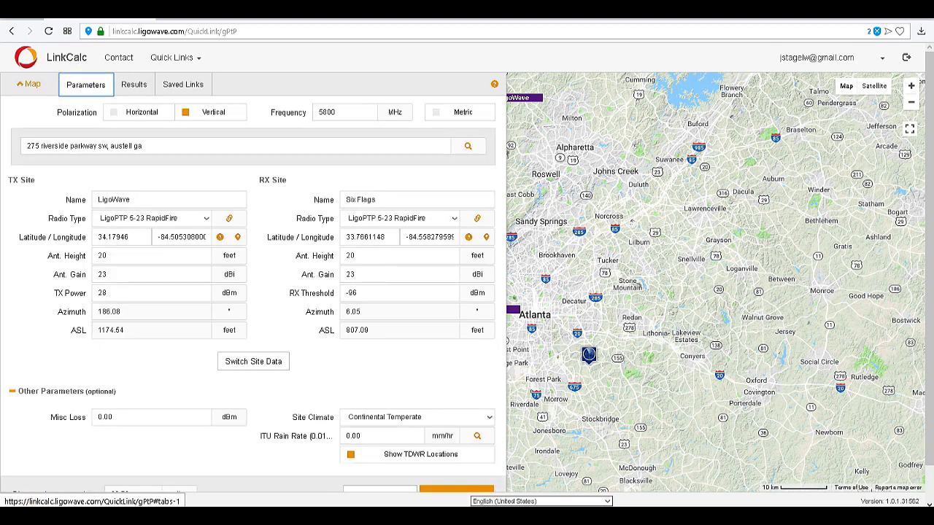
pyautogui.click(207, 218)
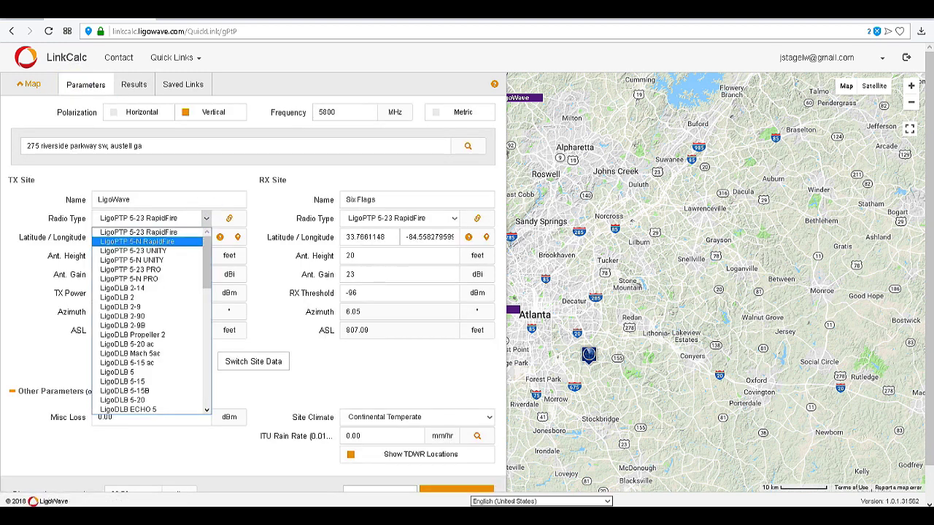
pyautogui.click(137, 241)
pyautogui.click(453, 218)
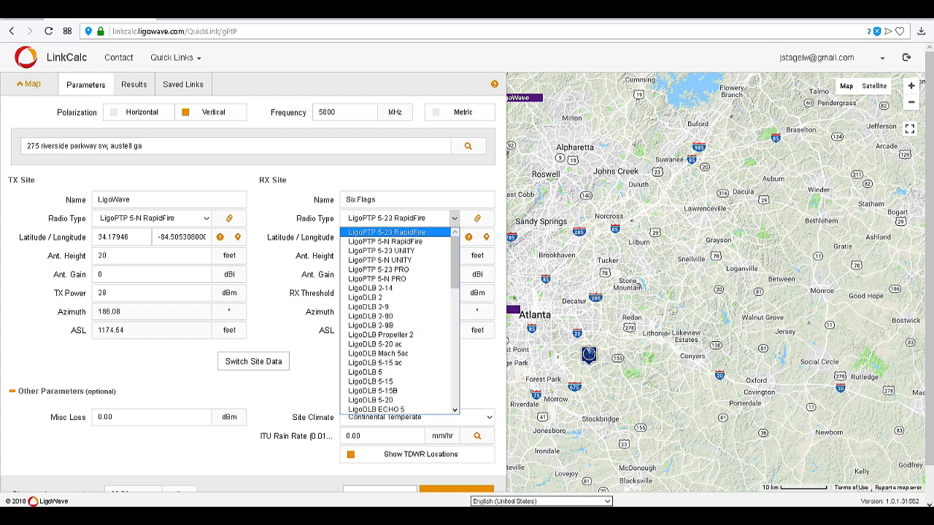
pyautogui.click(385, 241)
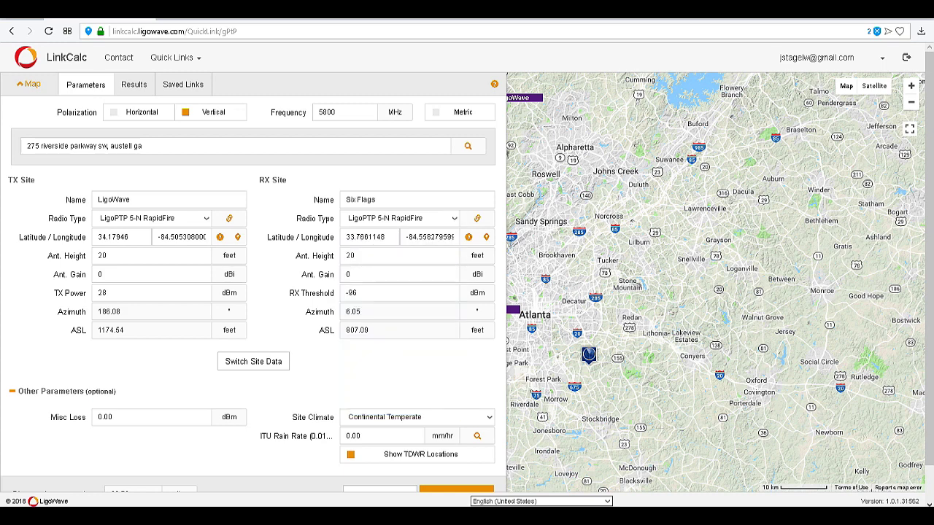
pyautogui.doubleClick(108, 274)
pyautogui.write('30')
pyautogui.doubleClick(356, 274)
pyautogui.write('30')
# Raise both antenna heights to 50 ft and recalculate the link to -131.76 dBm
pyautogui.click(355, 255)
pyautogui.doubleClick(102, 256)
pyautogui.write('50')
pyautogui.doubleClick(351, 256)
pyautogui.write('50')
pyautogui.scroll(-1, 457, 452)
pyautogui.click(457, 456)
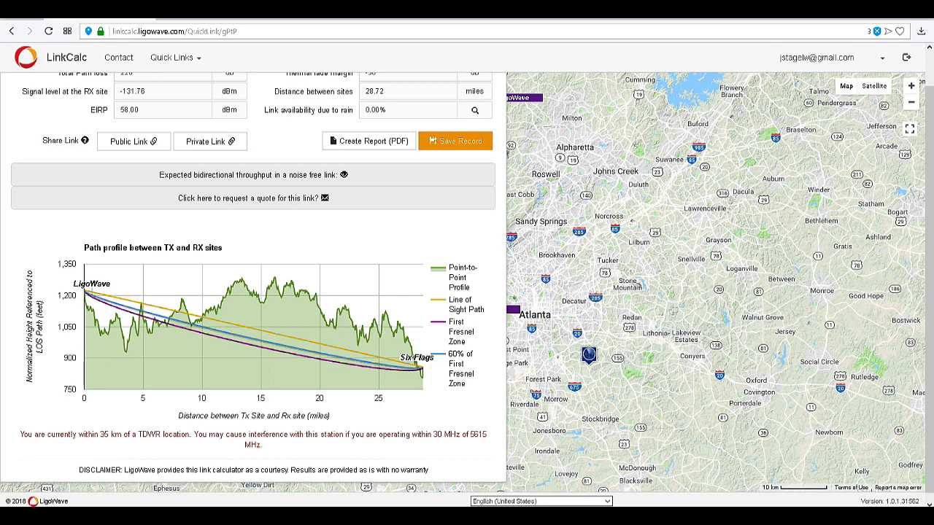
# Set TX antenna height 250 and RX 300, then recalculate to -88.61 dBm
pyautogui.scroll(1, 254, 292)
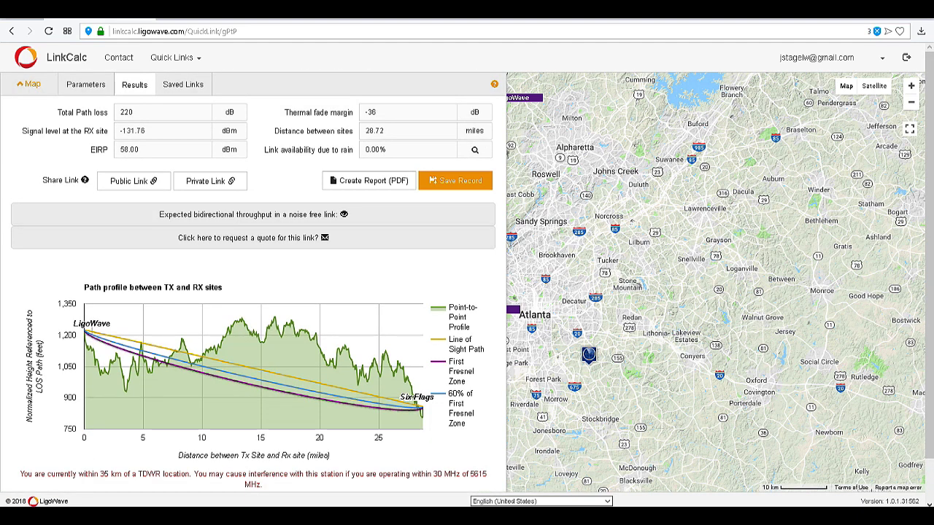
pyautogui.moveTo(413, 410)
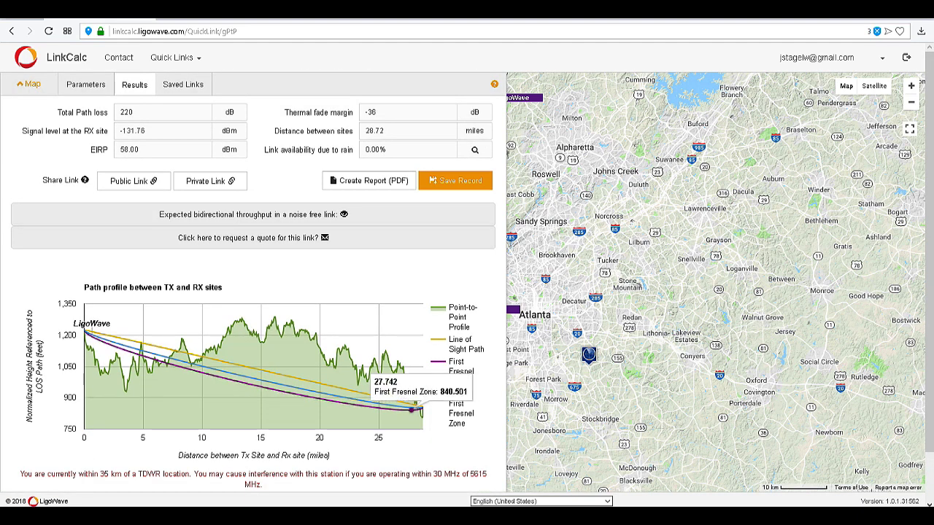
pyautogui.click(86, 84)
pyautogui.doubleClick(103, 256)
pyautogui.write('250')
pyautogui.doubleClick(351, 255)
pyautogui.write('300')
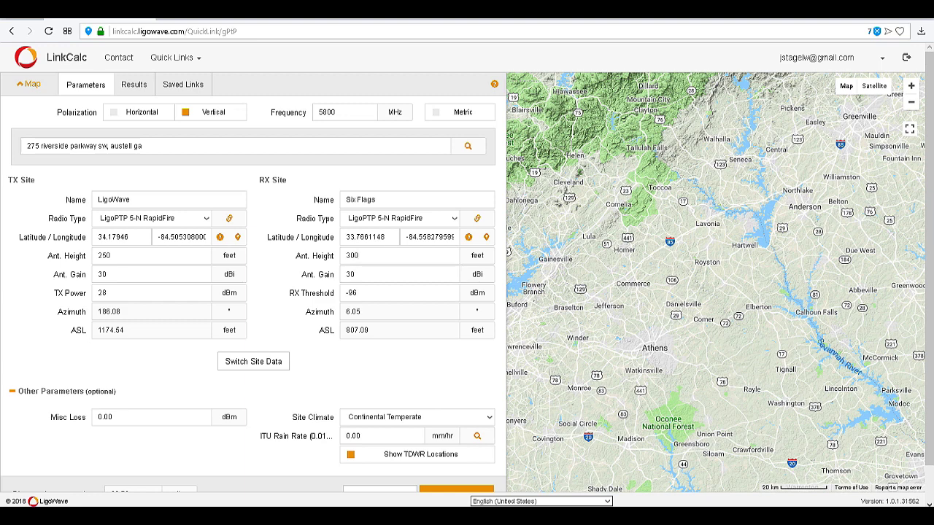
pyautogui.scroll(-1, 253, 292)
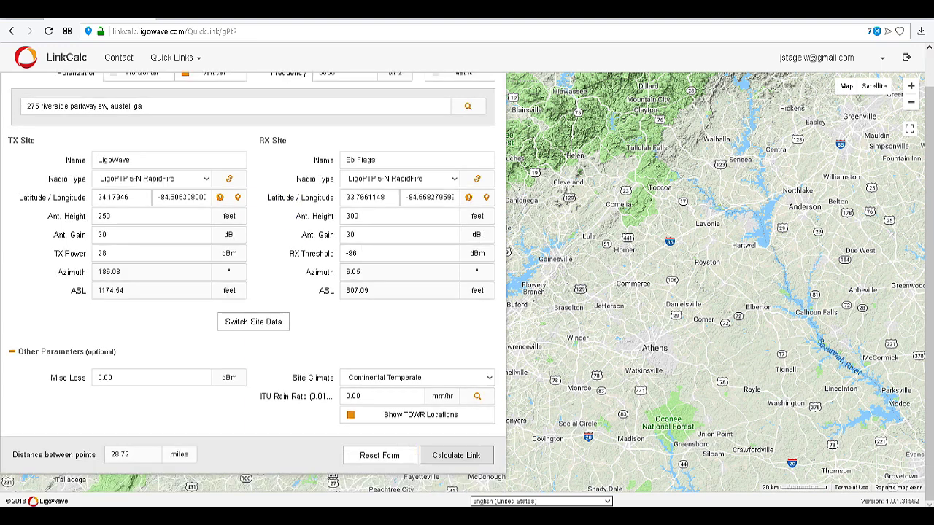
pyautogui.click(448, 455)
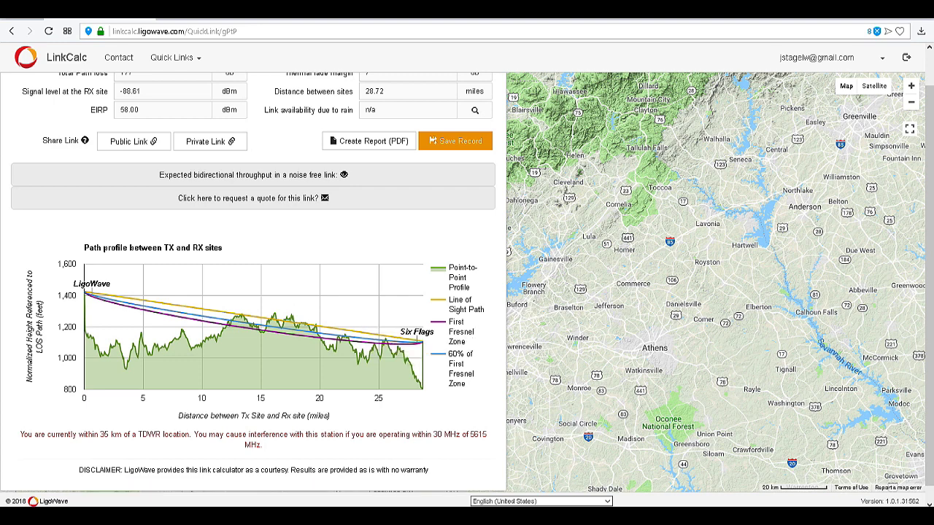
pyautogui.scroll(2, 253, 278)
# Set RX antenna height to 450, recalculate, and view the noise-free bidirectional throughput table
pyautogui.click(85, 85)
pyautogui.doubleClick(352, 255)
pyautogui.write('450')
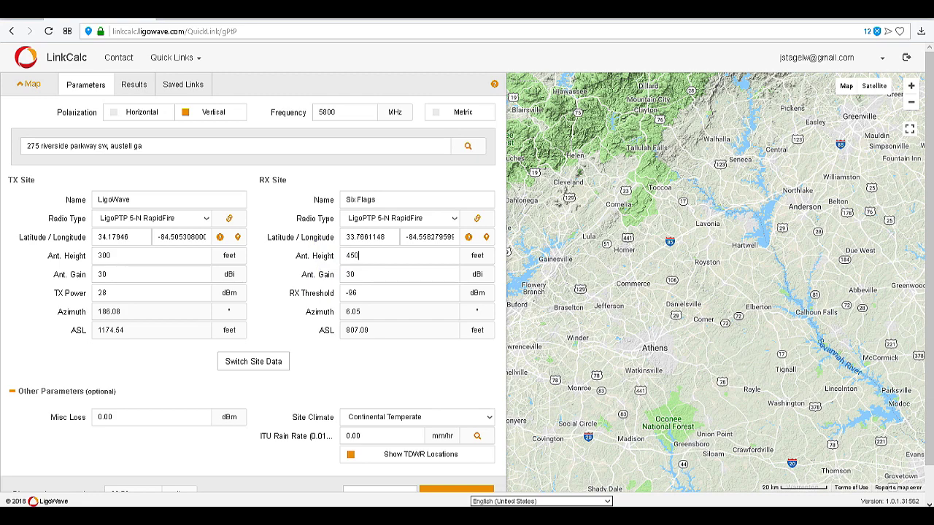
pyautogui.scroll(-1, 323, 244)
pyautogui.click(456, 454)
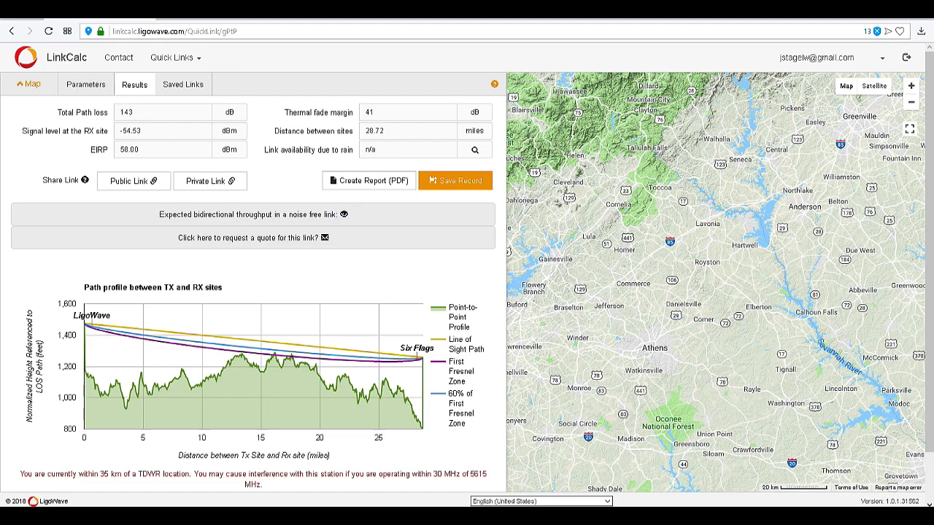
pyautogui.click(347, 214)
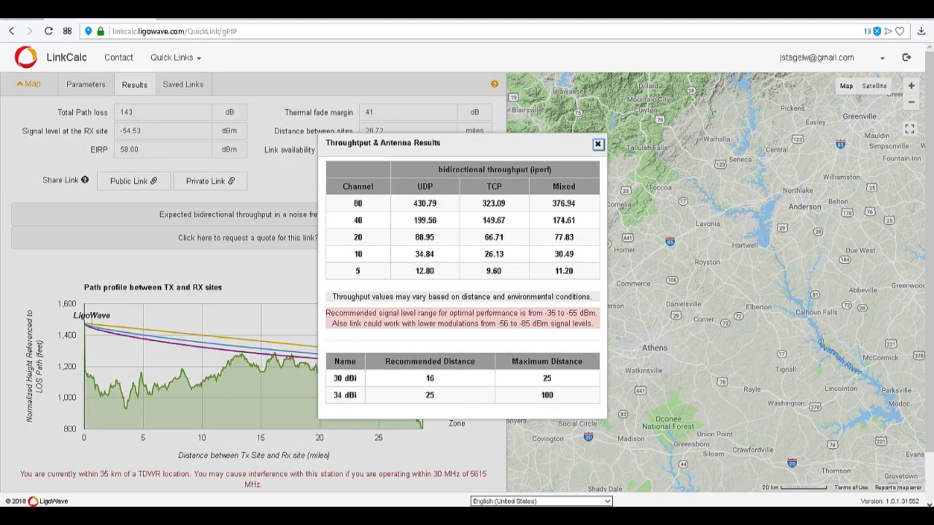
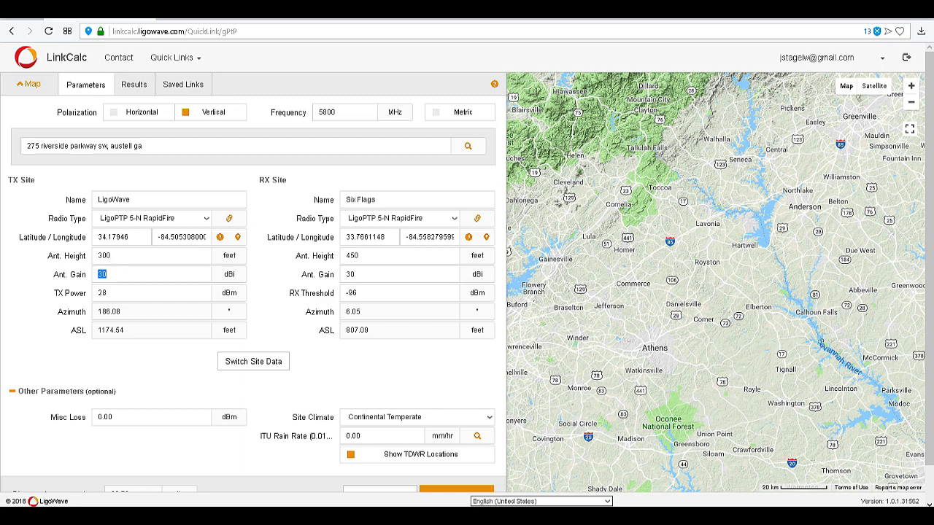
# Set the RX antenna gain to 34 dBi and recalculate the link
pyautogui.doubleClick(351, 275)
pyautogui.write('34')
pyautogui.scroll(-1, 456, 455)
pyautogui.click(456, 455)
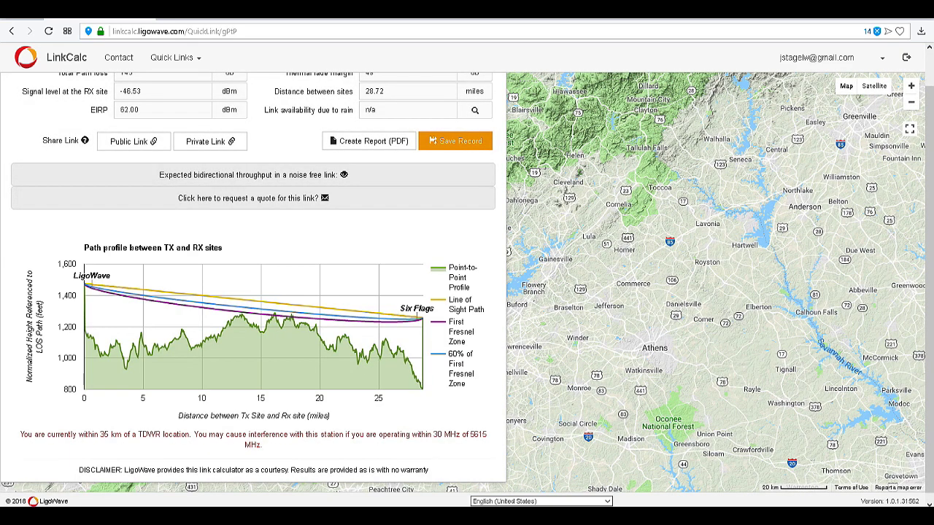
# Review the expected throughput and antenna results table, then close it
pyautogui.scroll(1, 343, 322)
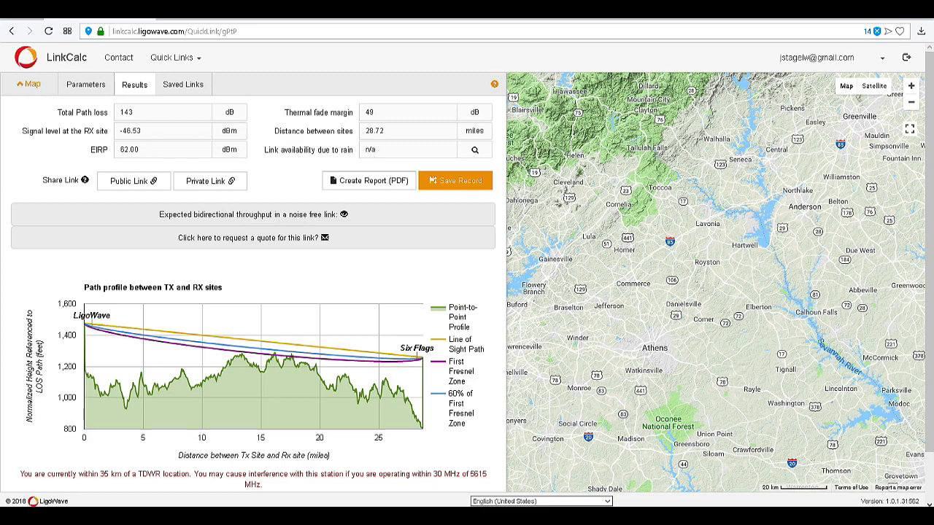
pyautogui.click(343, 214)
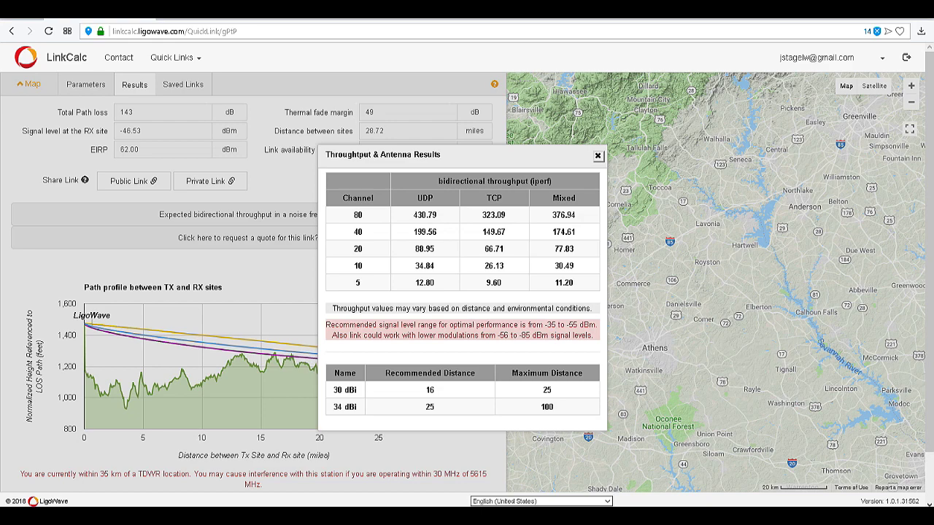
pyautogui.click(597, 156)
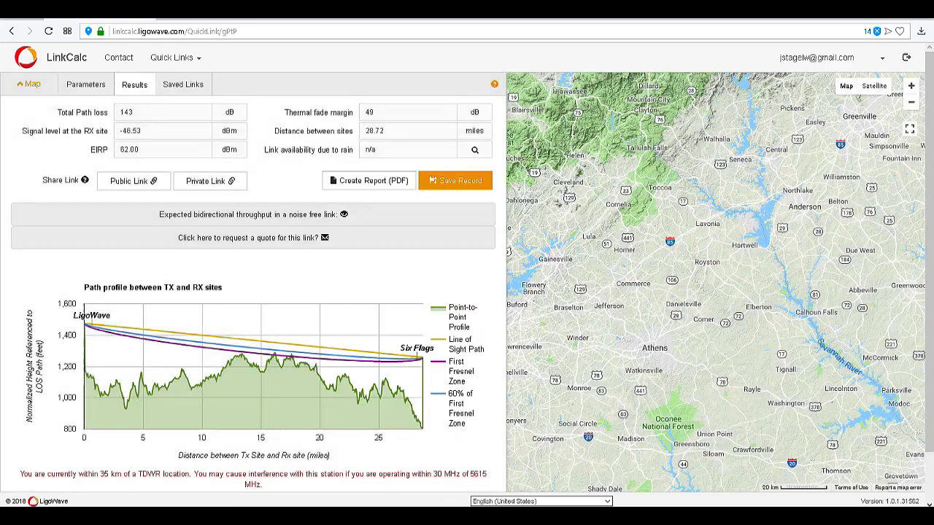
# On the Parameters tab, set both TX and RX antenna gains to 46 dBi
pyautogui.click(85, 85)
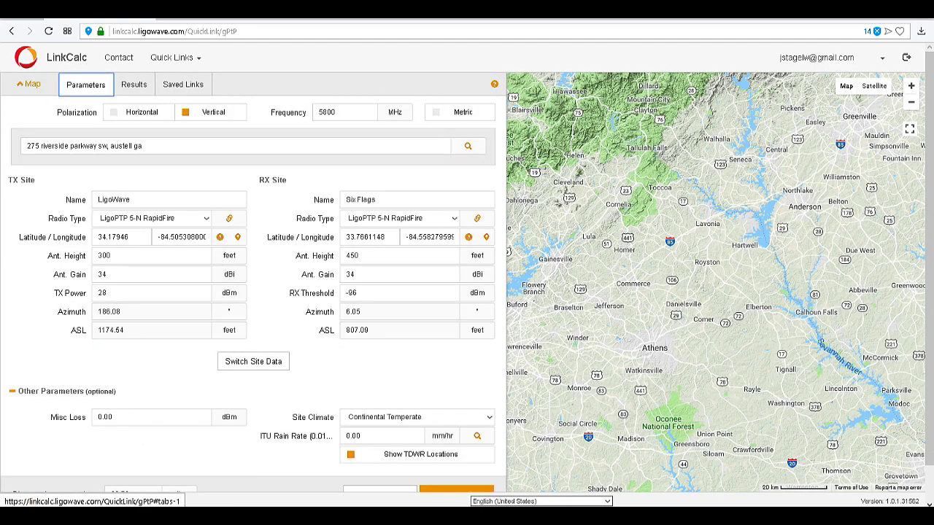
pyautogui.doubleClick(102, 274)
pyautogui.write('46')
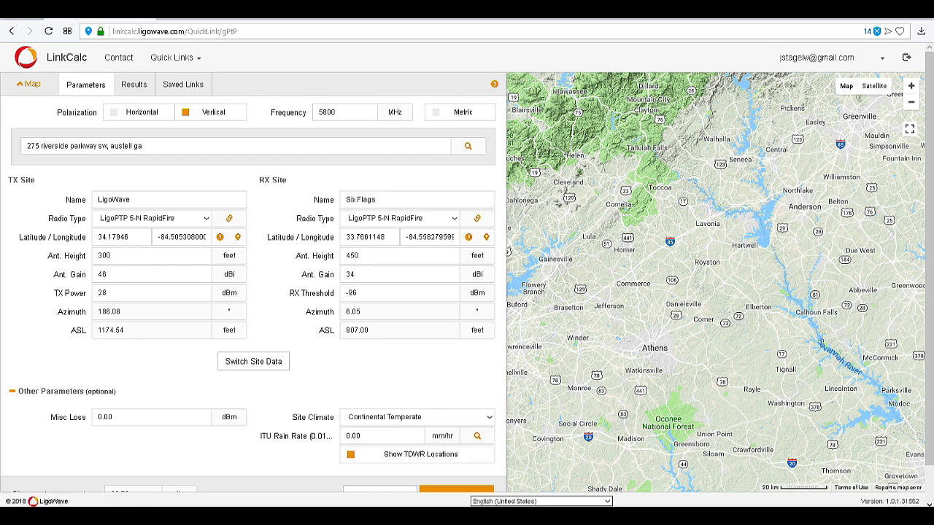
pyautogui.doubleClick(350, 275)
pyautogui.write('46')
# Recalculate the link and view the throughput results showing -22.53 dBm RX signal
pyautogui.scroll(-1, 456, 453)
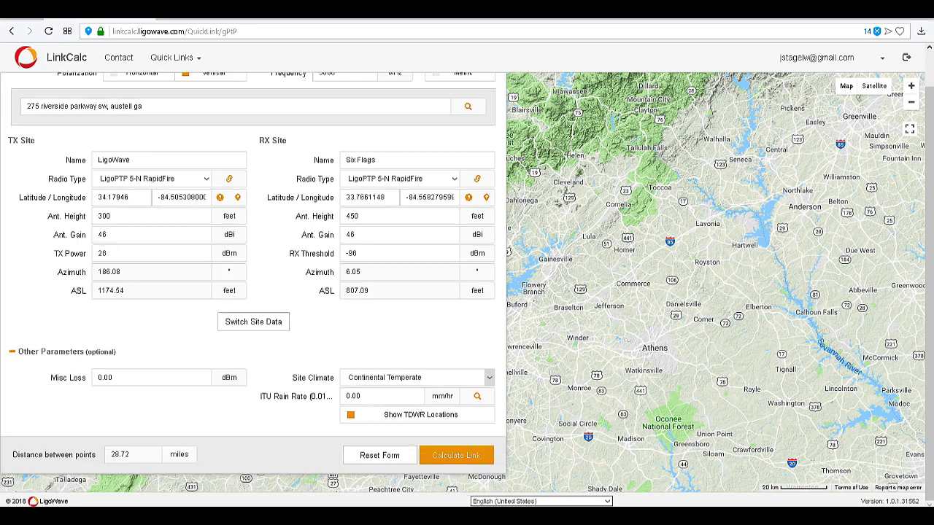
pyautogui.click(456, 456)
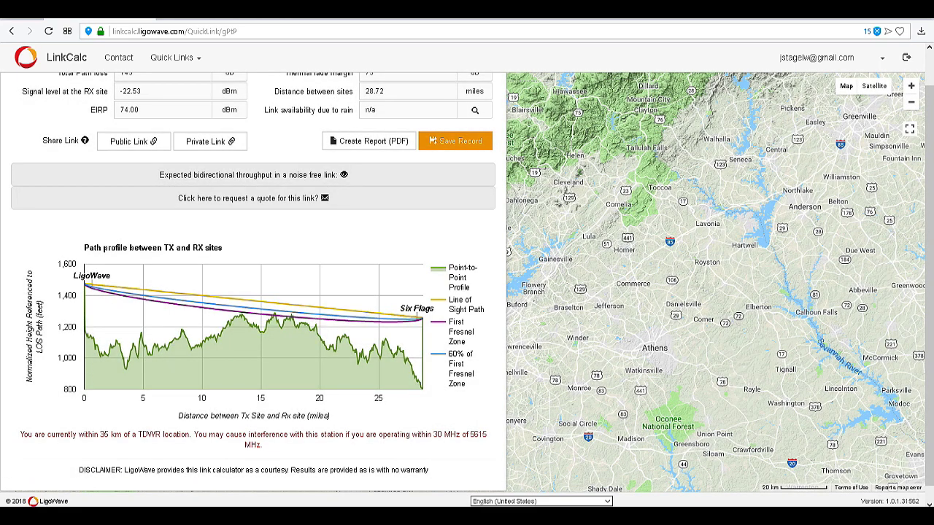
pyautogui.click(344, 175)
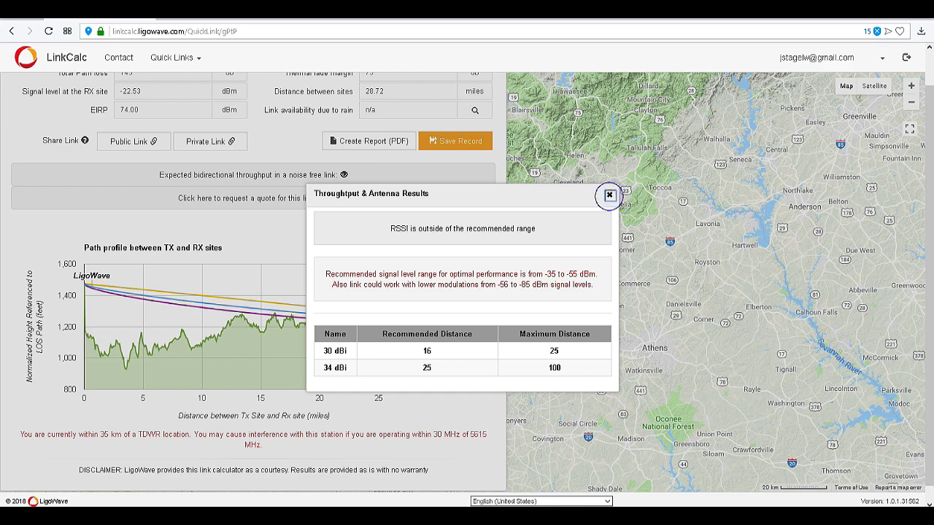
# Close the throughput results and adjust the TX Power value on the Parameters tab
pyautogui.click(609, 194)
pyautogui.scroll(3, 248, 278)
pyautogui.click(85, 84)
pyautogui.click(319, 348)
# Recalculate to -35.53 dBm RX signal and 61.00 dBm EIRP, then review and close the throughput table
pyautogui.scroll(-1, 318, 348)
pyautogui.click(451, 453)
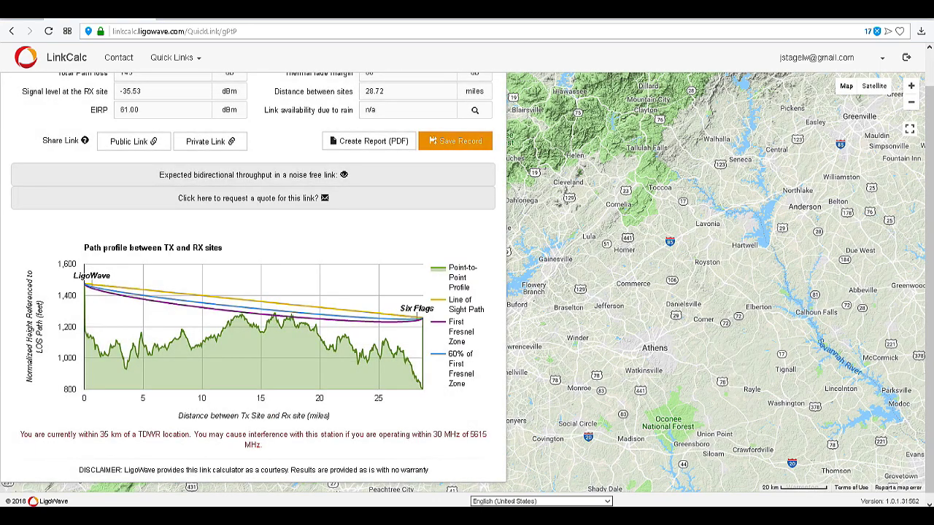
pyautogui.click(344, 174)
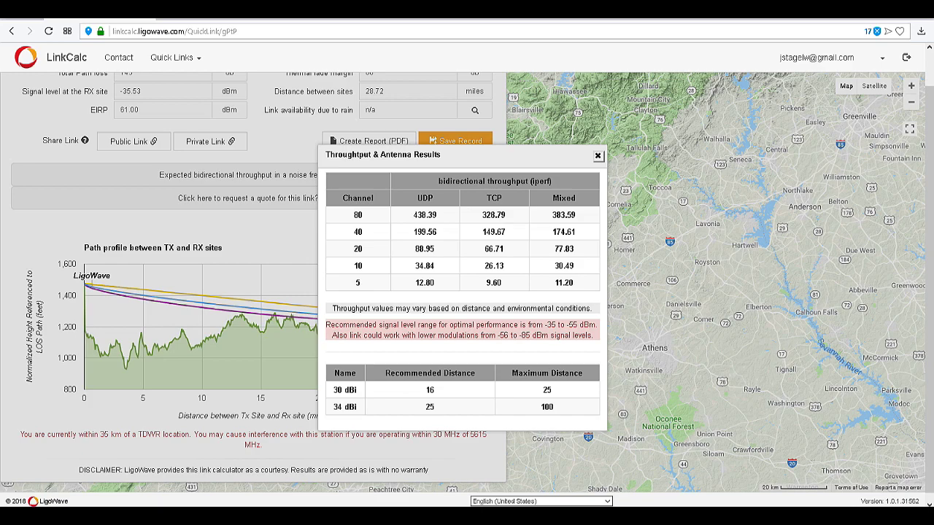
pyautogui.click(597, 156)
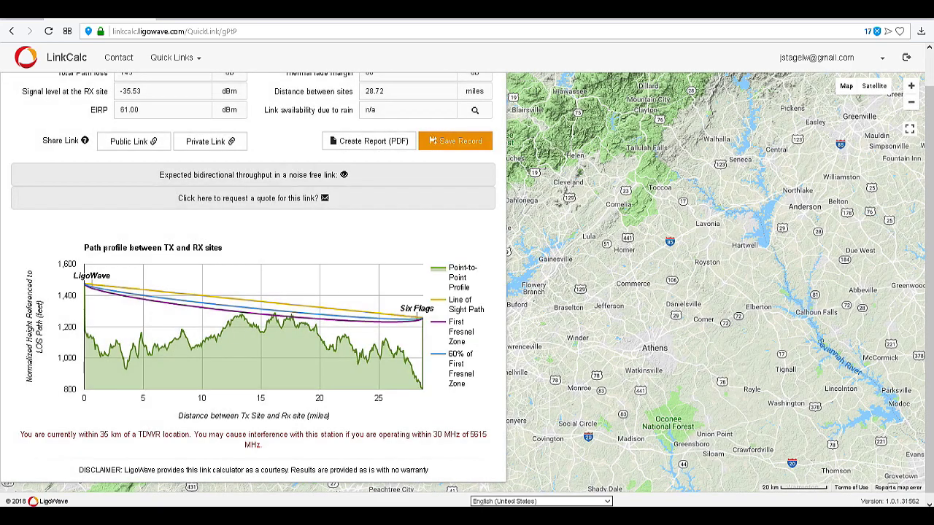